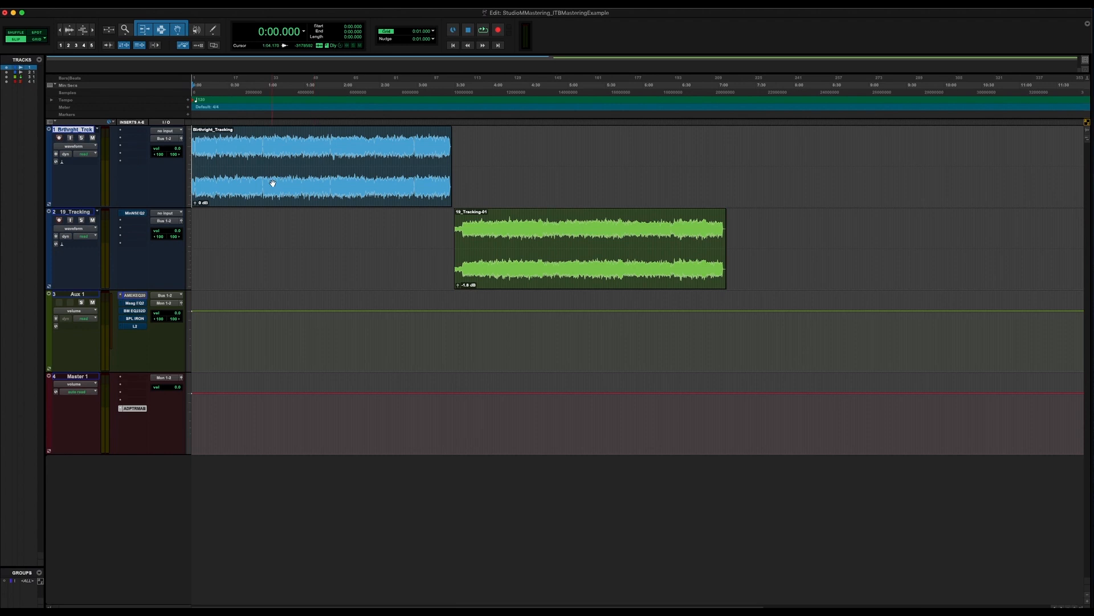
{"action": "left_click", "coordinate": [523, 257]}
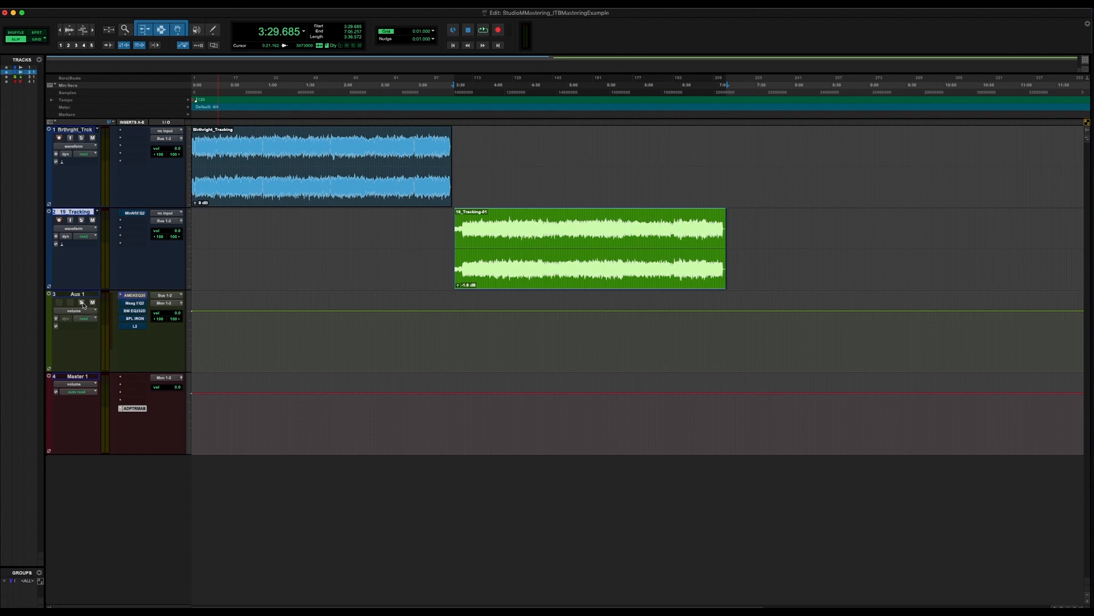
{"action": "left_click", "coordinate": [82, 296]}
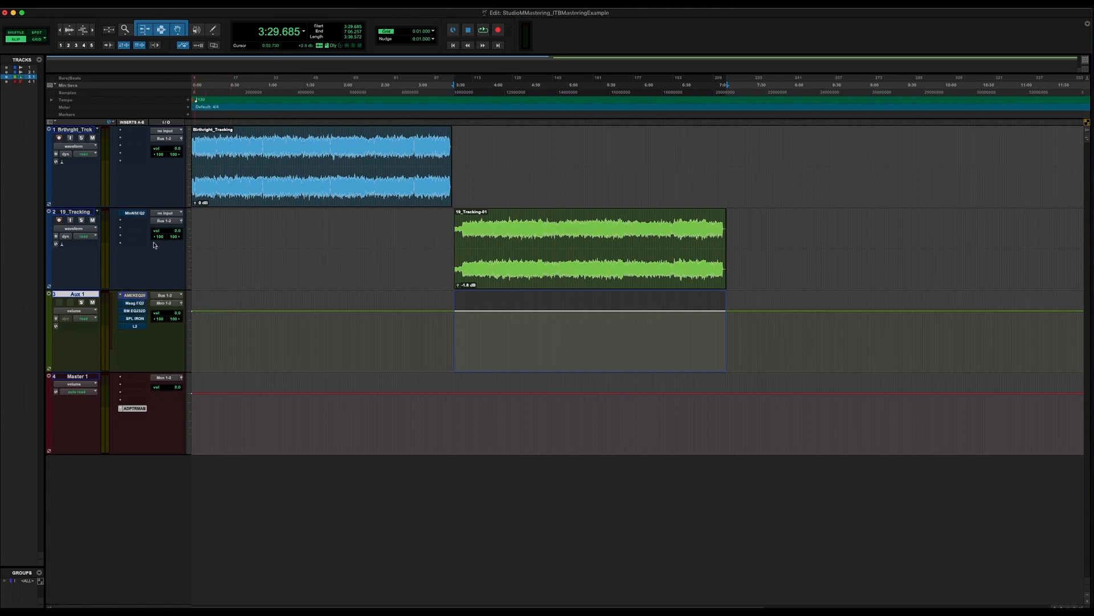
{"action": "double_click", "coordinate": [487, 263]}
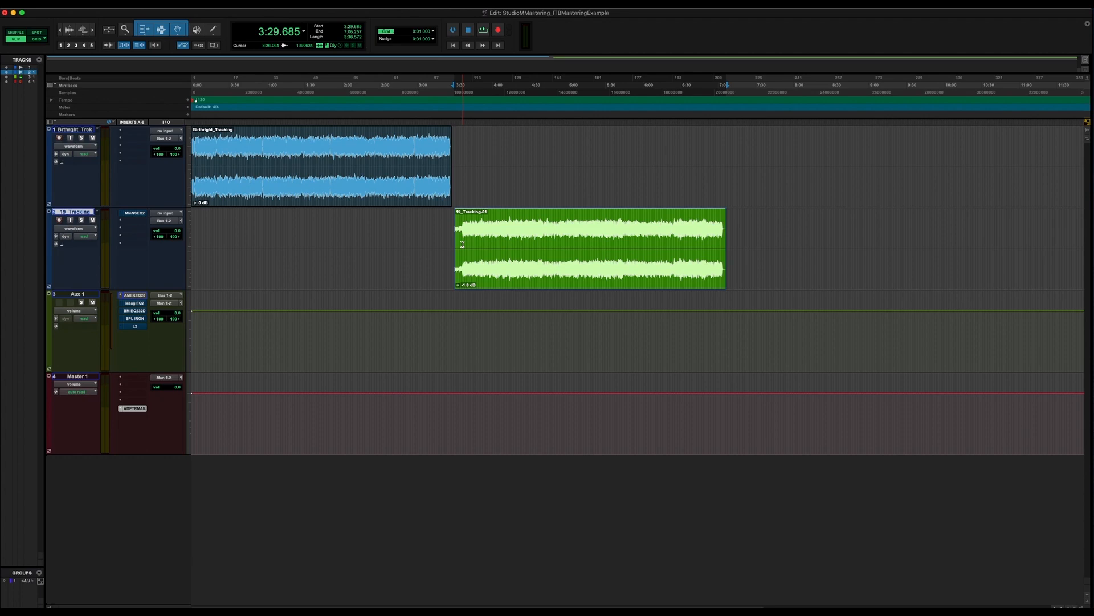
Select the Birthright_Tracking clip and audition it from the start through the mastering chain, ending with playback stopped
{"action": "left_click", "coordinate": [301, 203]}
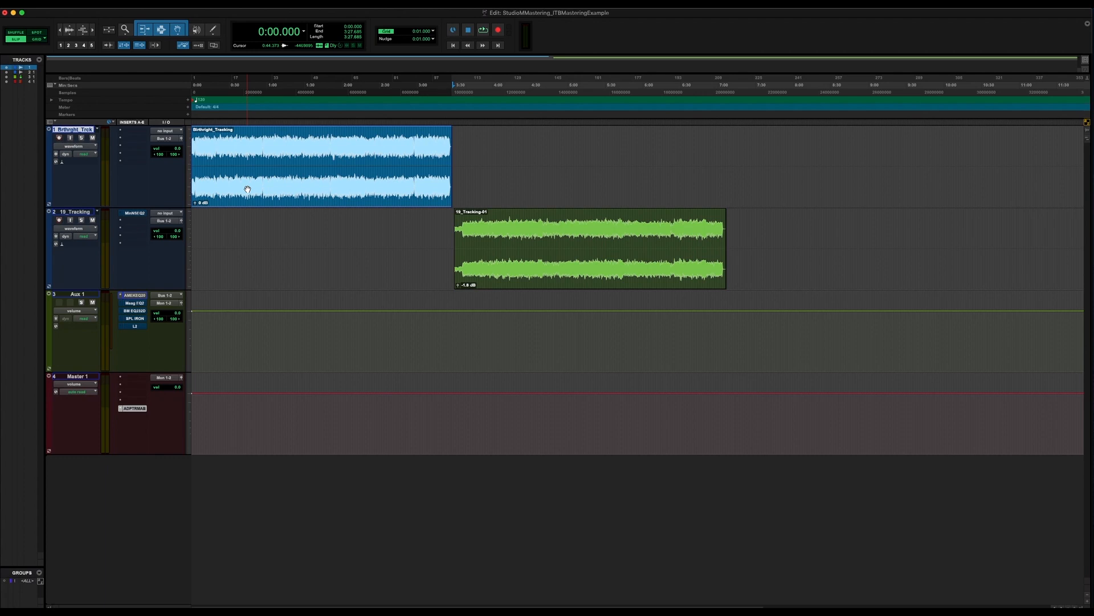
{"action": "key", "text": "space"}
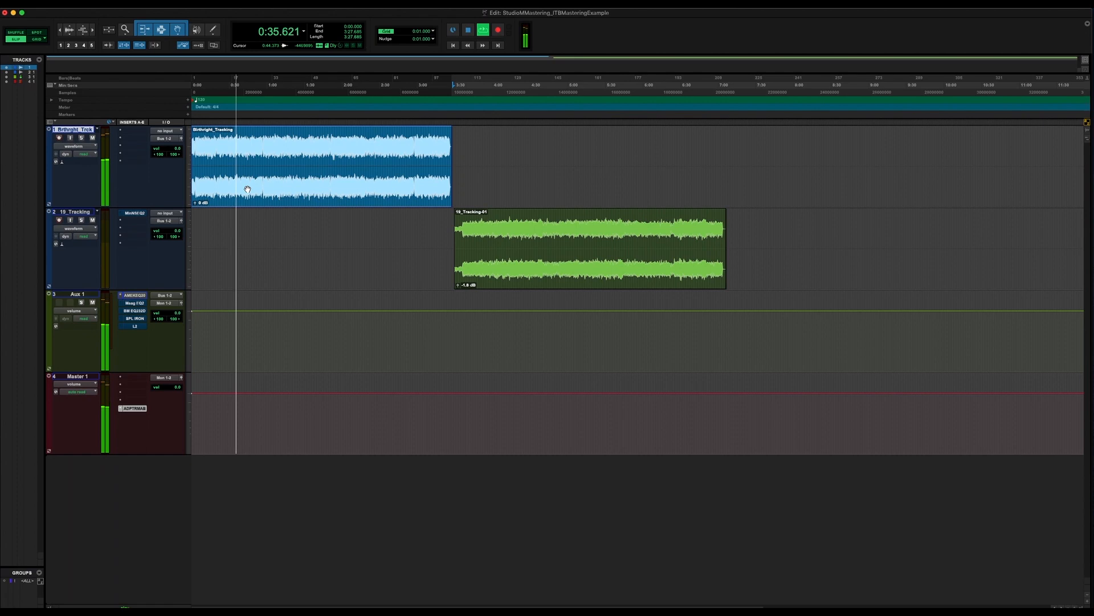
{"action": "key", "text": "space"}
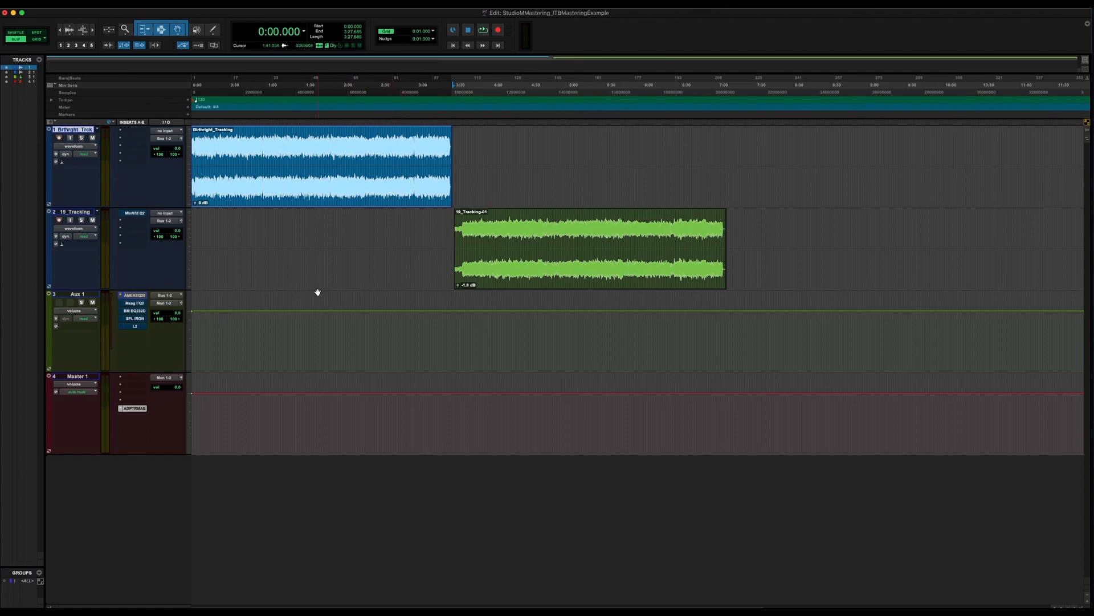
Open the AMEK EQ 200 insert on Aux 1, move its window over the clips, and inspect the EQ and high-pass controls
{"action": "left_click", "coordinate": [136, 297]}
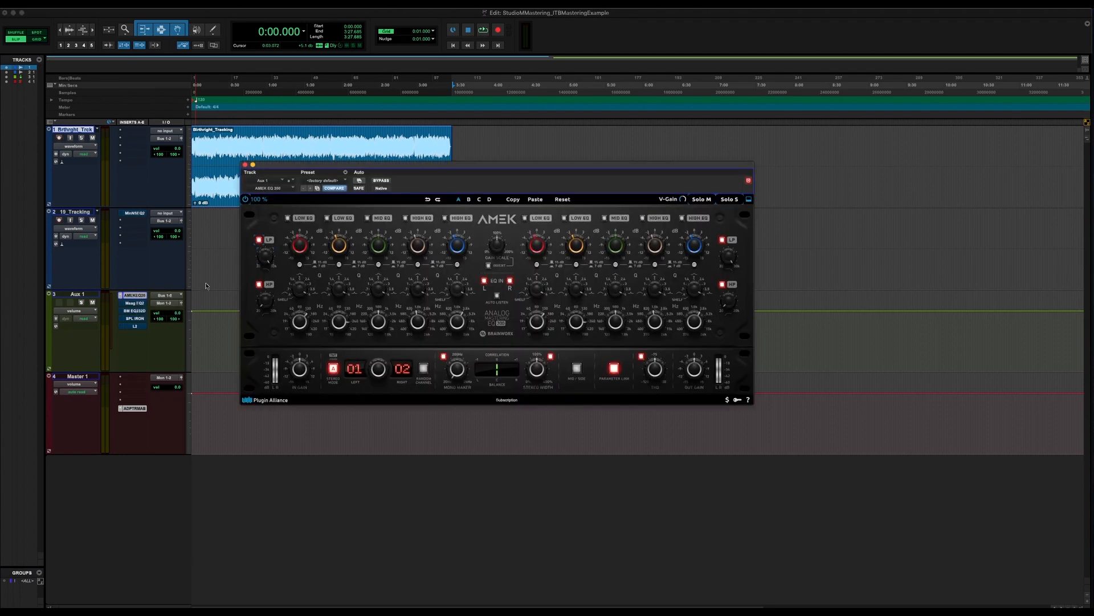
{"action": "left_click_drag", "start_coordinate": [383, 171], "coordinate": [295, 171]}
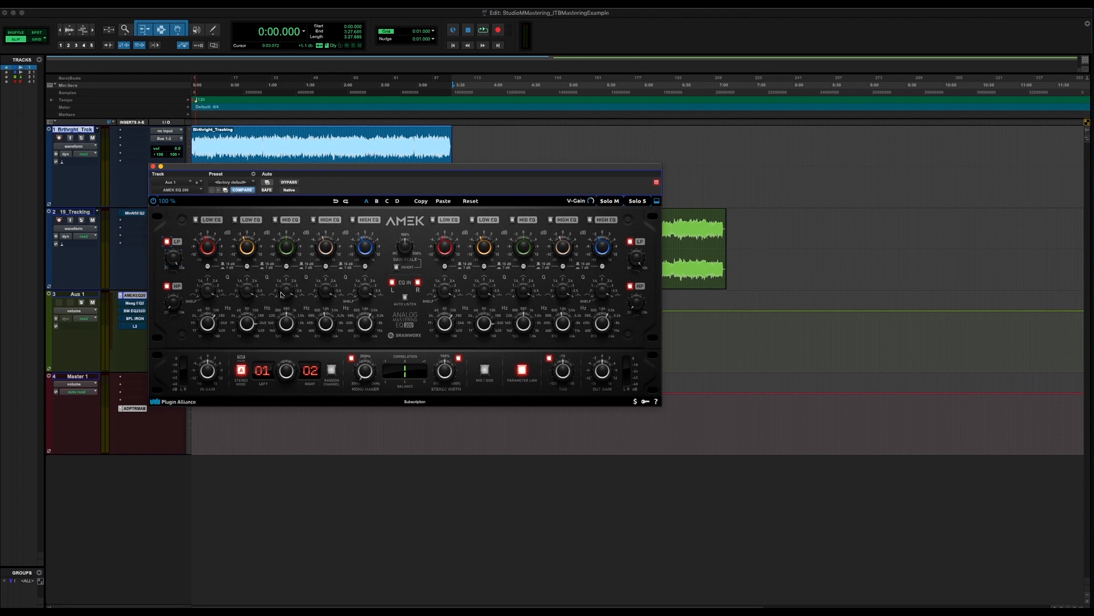
{"action": "mouse_move", "coordinate": [363, 287]}
{"action": "mouse_move", "coordinate": [176, 308]}
{"action": "left_click_drag", "start_coordinate": [177, 306], "coordinate": [175, 306]}
{"action": "mouse_move", "coordinate": [173, 308]}
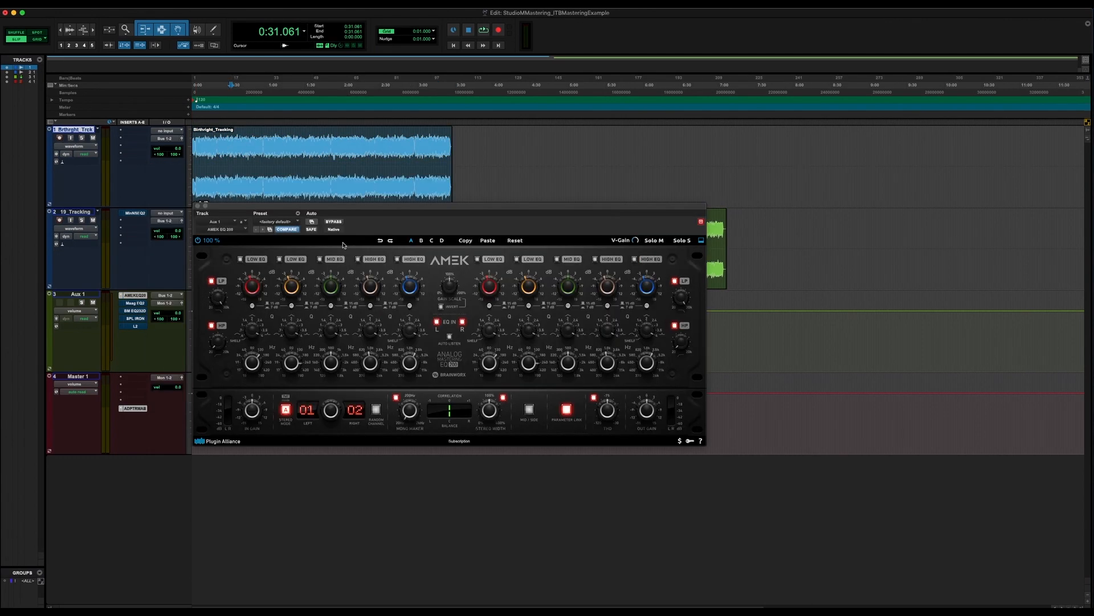
Play the Birthright_Tracking clip from 0:21.845 and compare the sound with the AMEK EQ 200 bypassed and active
{"action": "left_click", "coordinate": [219, 168]}
{"action": "key", "text": "space"}
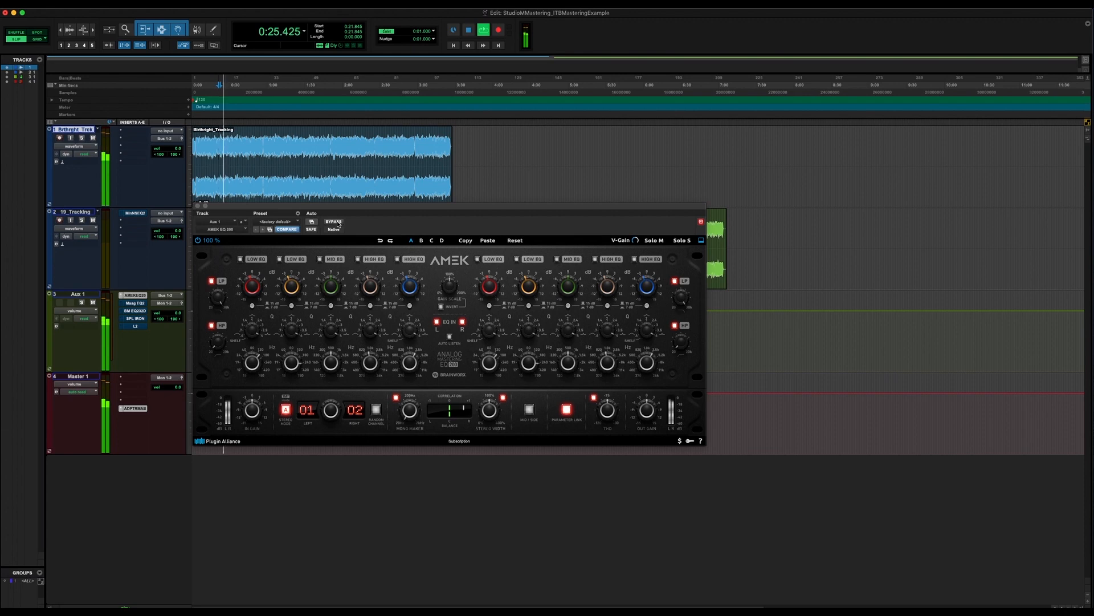
{"action": "left_click", "coordinate": [338, 223]}
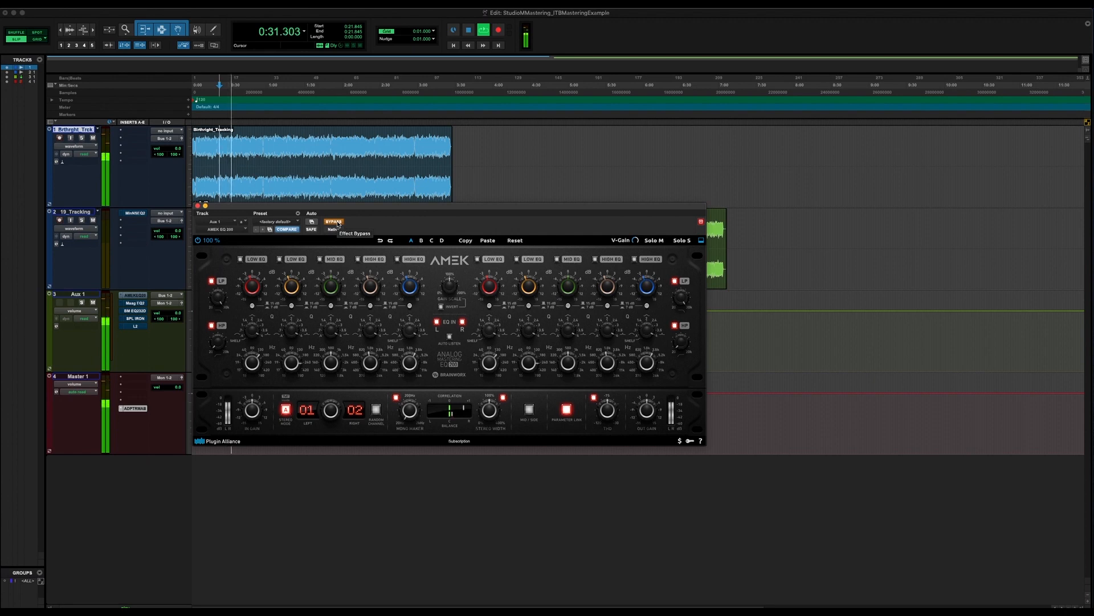
{"action": "left_click", "coordinate": [338, 223]}
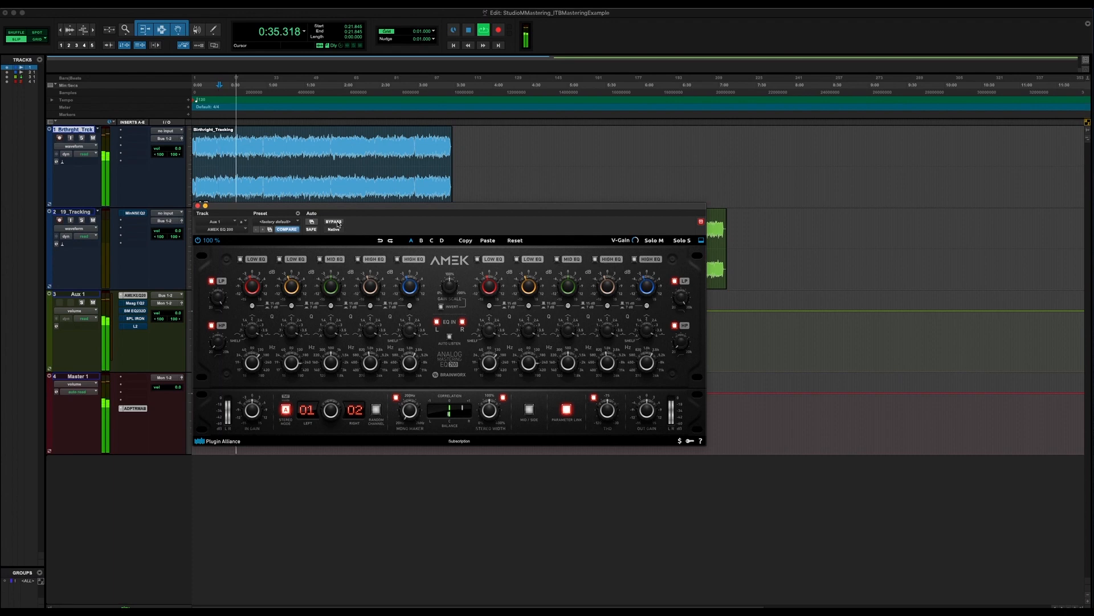
{"action": "left_click", "coordinate": [338, 223]}
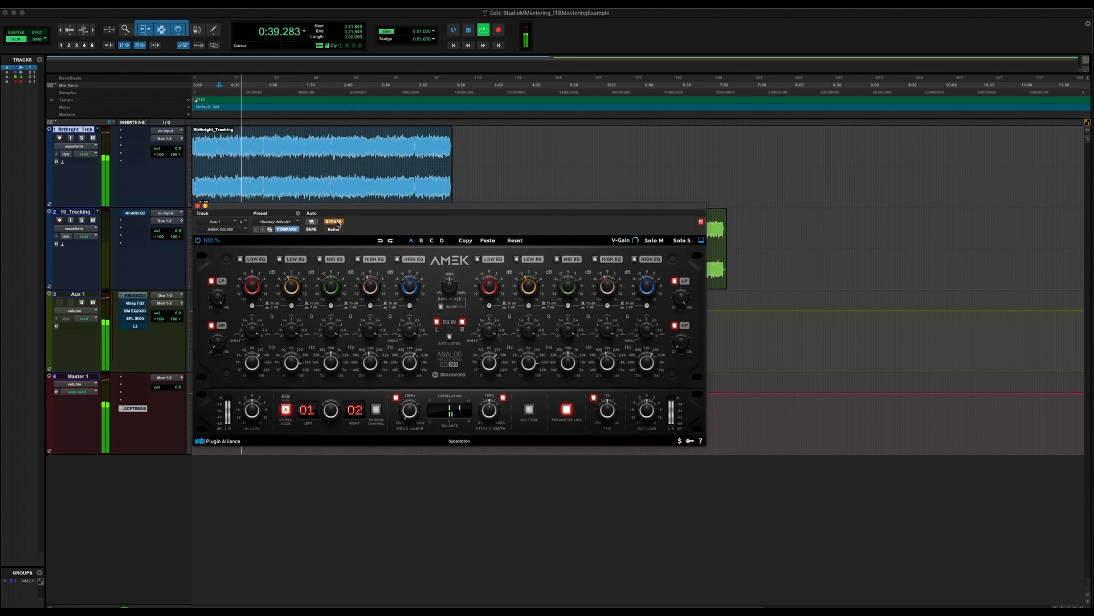
{"action": "left_click", "coordinate": [337, 223]}
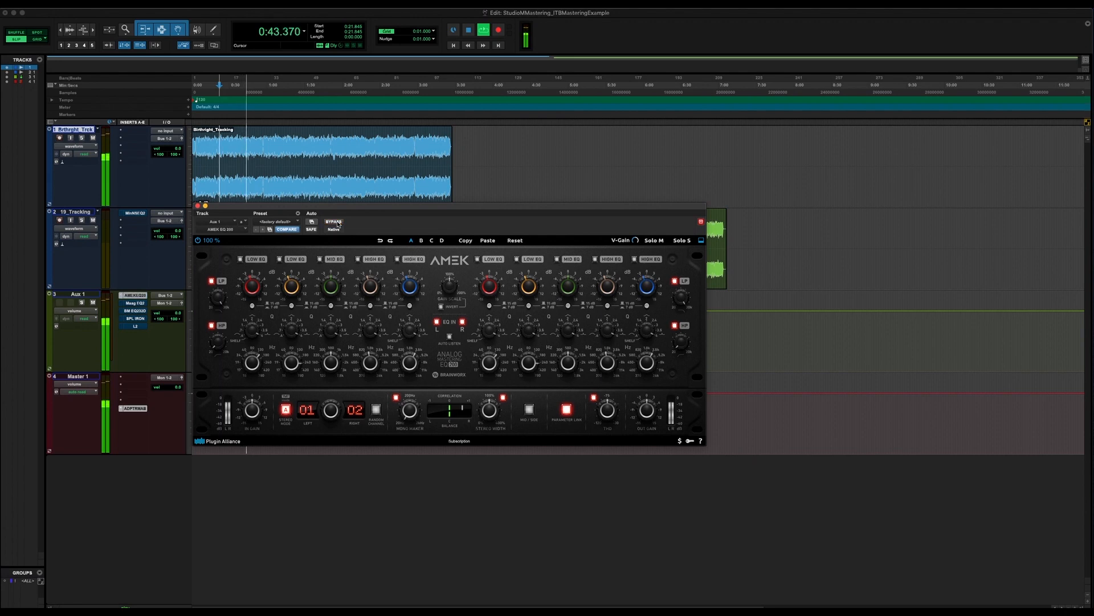
{"action": "key", "text": "space"}
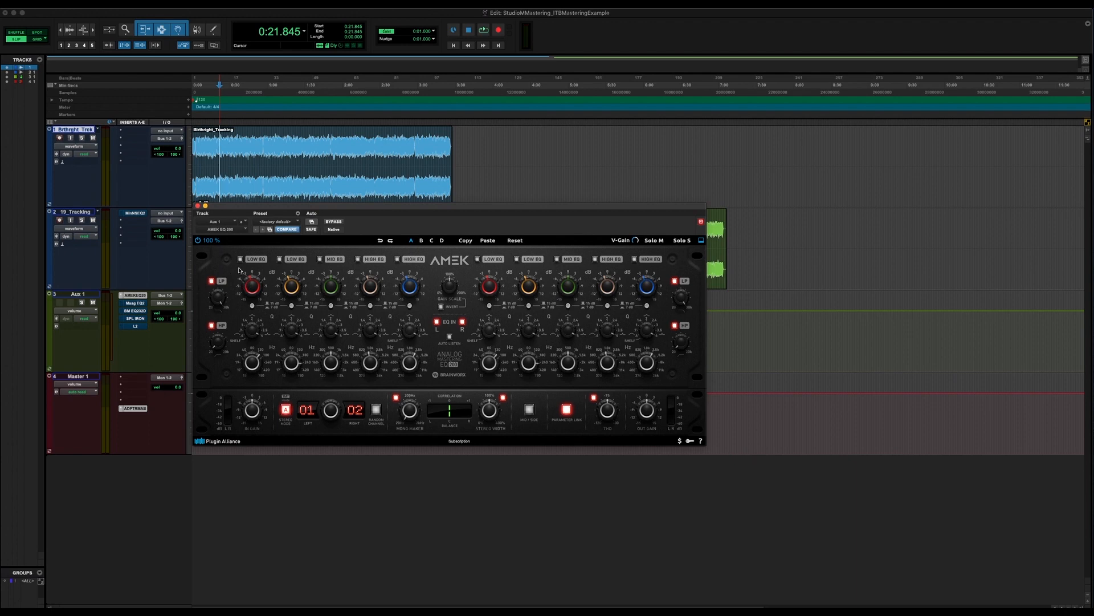
Turn on both Low EQ bands and both High EQ bands in the AMEK EQ 200, leaving the Mid EQ off
{"action": "left_click", "coordinate": [258, 260]}
{"action": "left_click", "coordinate": [279, 259]}
{"action": "left_click", "coordinate": [358, 260]}
{"action": "left_click", "coordinate": [398, 259]}
{"action": "mouse_move", "coordinate": [251, 285]}
{"action": "mouse_move", "coordinate": [290, 288]}
Play the song from 0:21.845 and compare the enabled EQ bands against the AMEK EQ 200's bypassed sound
{"action": "key", "text": "space"}
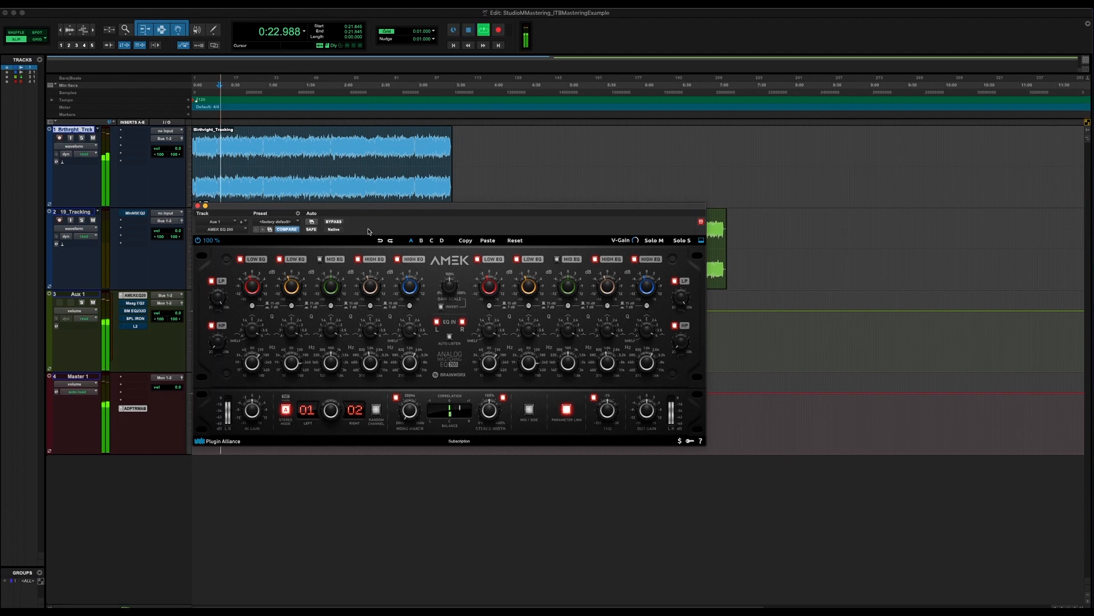
{"action": "left_click", "coordinate": [339, 223]}
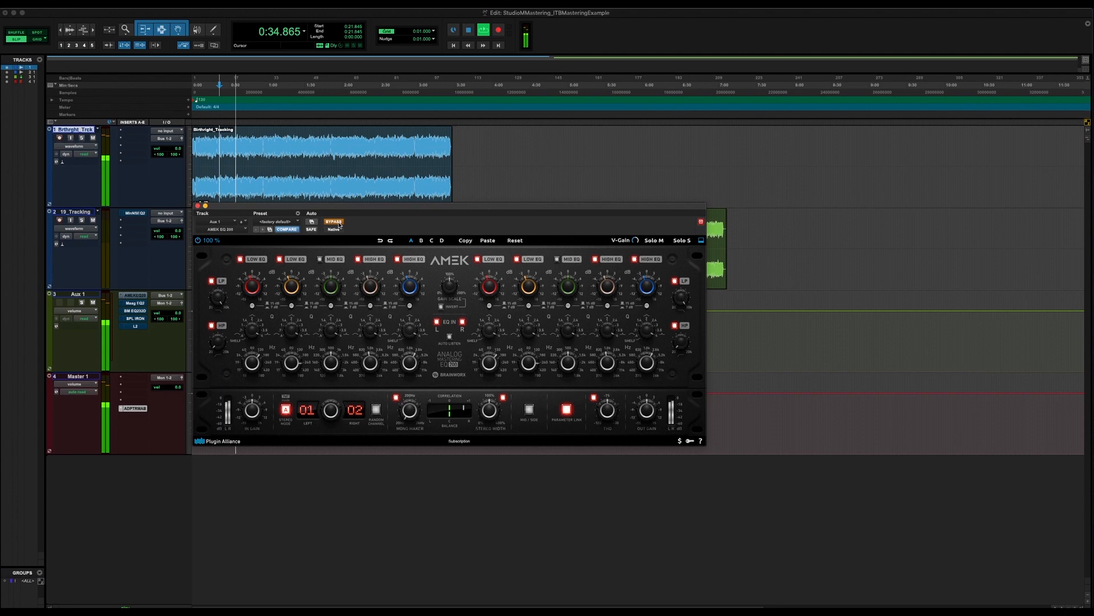
{"action": "left_click", "coordinate": [338, 223]}
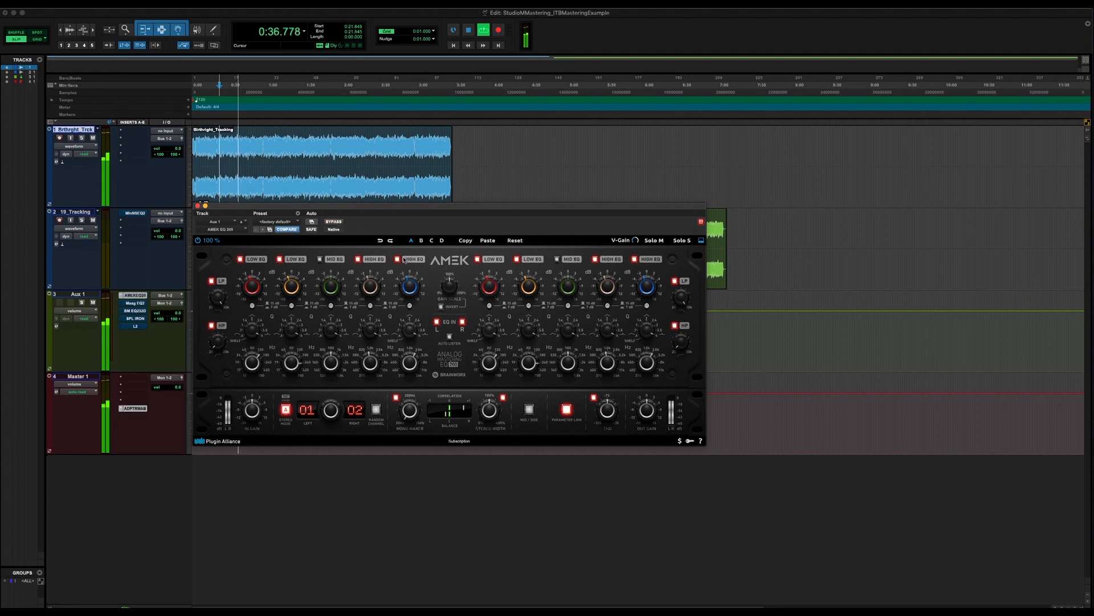
Audition each enabled Low EQ and High EQ band by switching it off and back on in turn during playback
{"action": "left_click", "coordinate": [241, 260]}
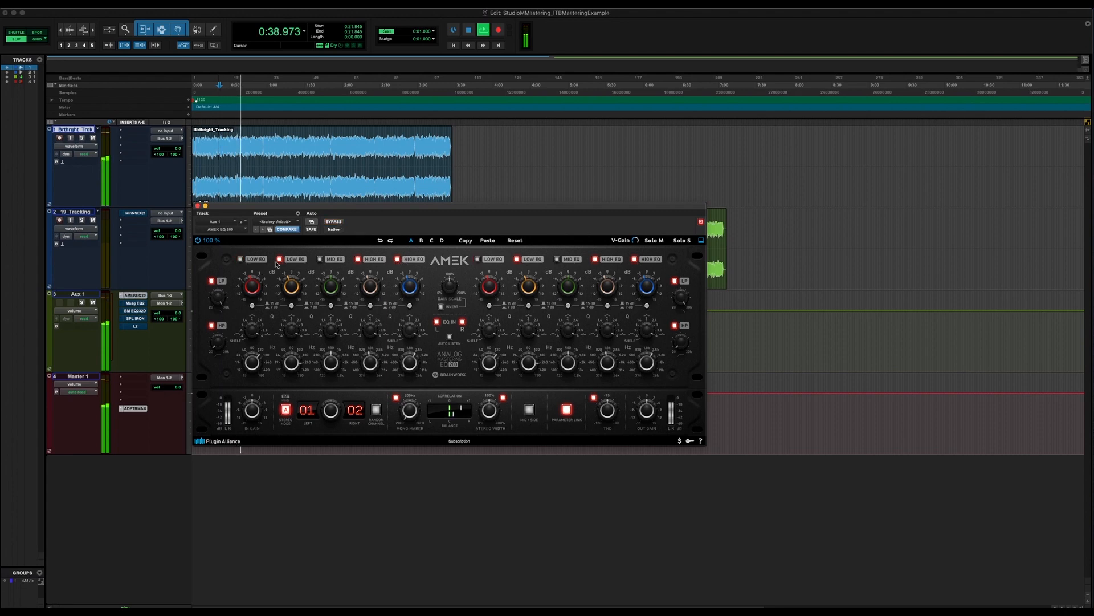
{"action": "left_click", "coordinate": [241, 260]}
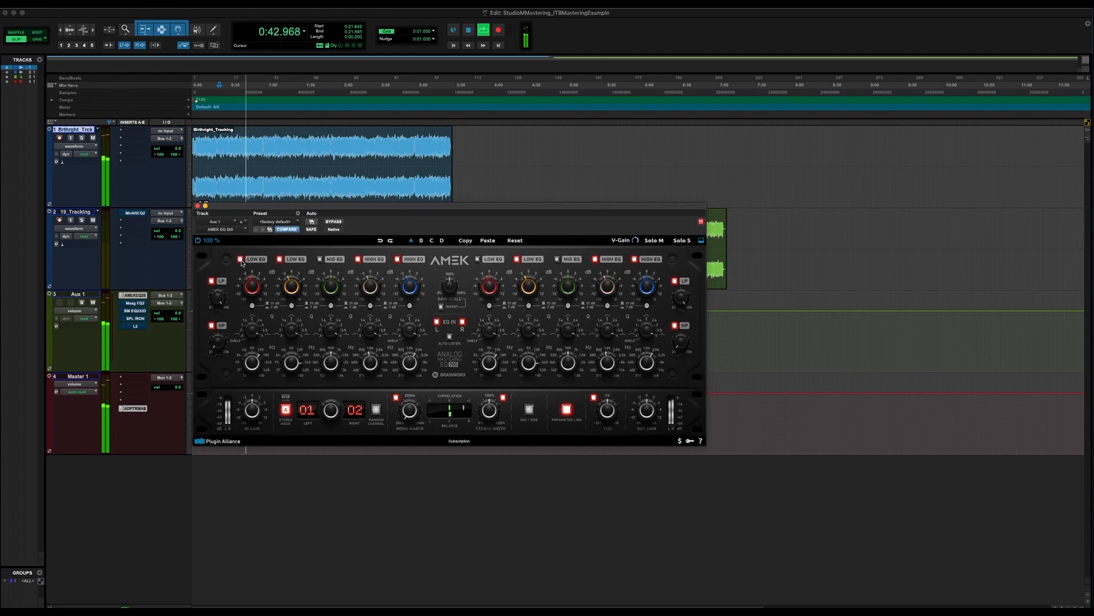
{"action": "left_click", "coordinate": [279, 260]}
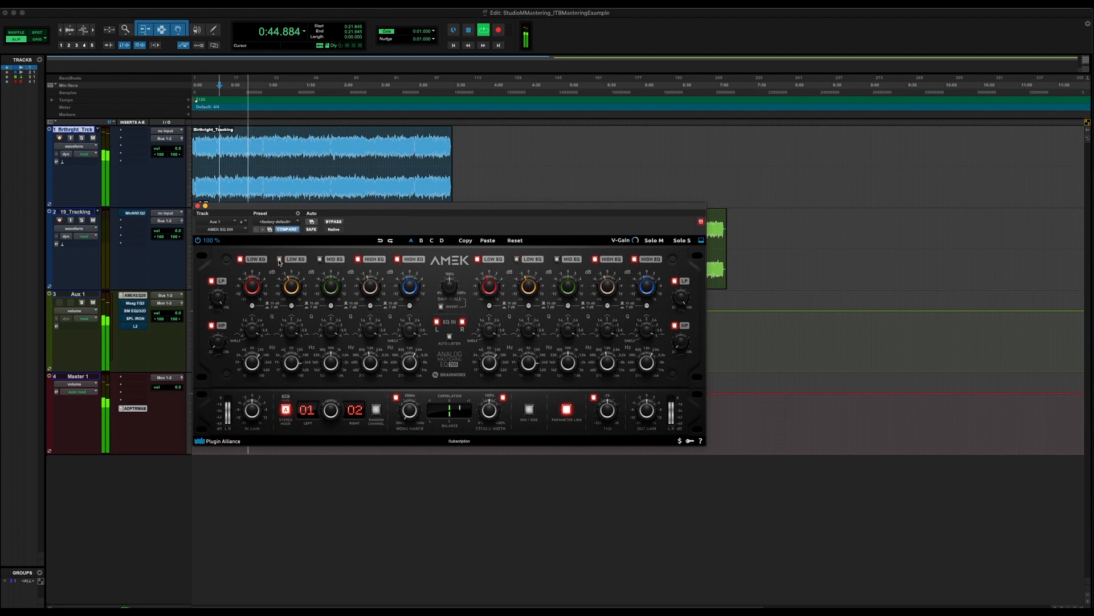
{"action": "left_click", "coordinate": [279, 259]}
{"action": "left_click", "coordinate": [358, 260]}
{"action": "left_click", "coordinate": [359, 260]}
{"action": "left_click", "coordinate": [398, 260]}
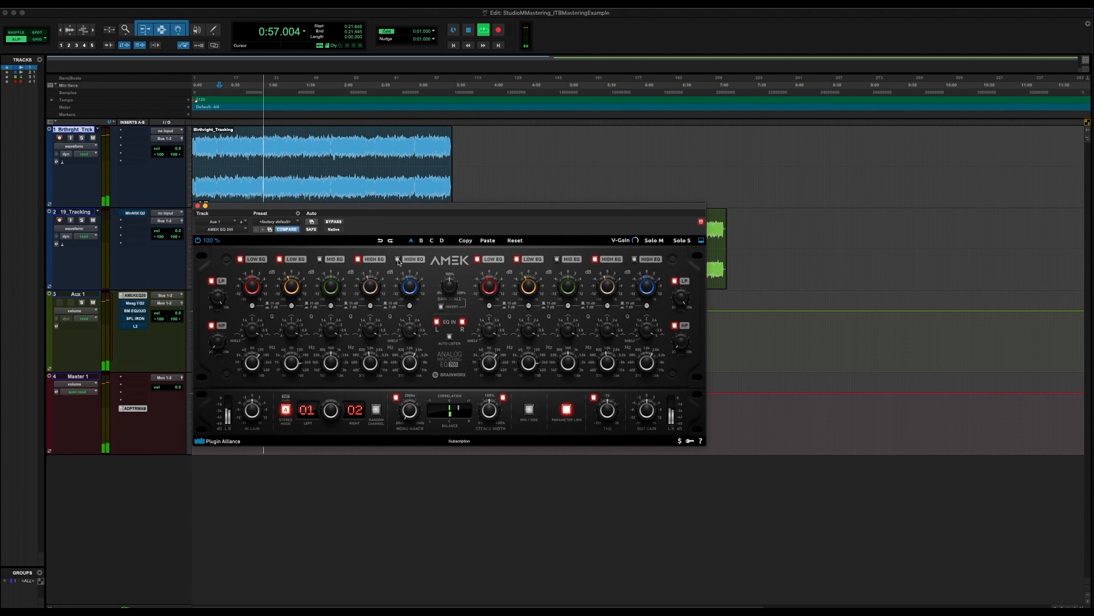
{"action": "left_click", "coordinate": [398, 260]}
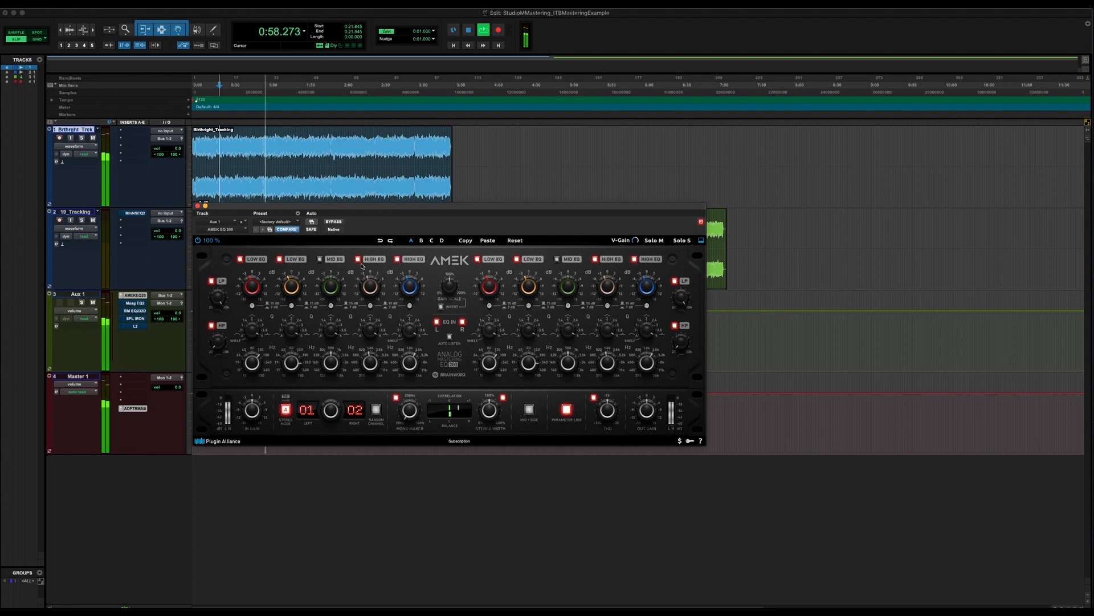
Audition the song with the outermost Low EQ and High EQ bands off together, restore both bands, and stop playback
{"action": "left_click", "coordinate": [240, 259]}
{"action": "left_click", "coordinate": [398, 260]}
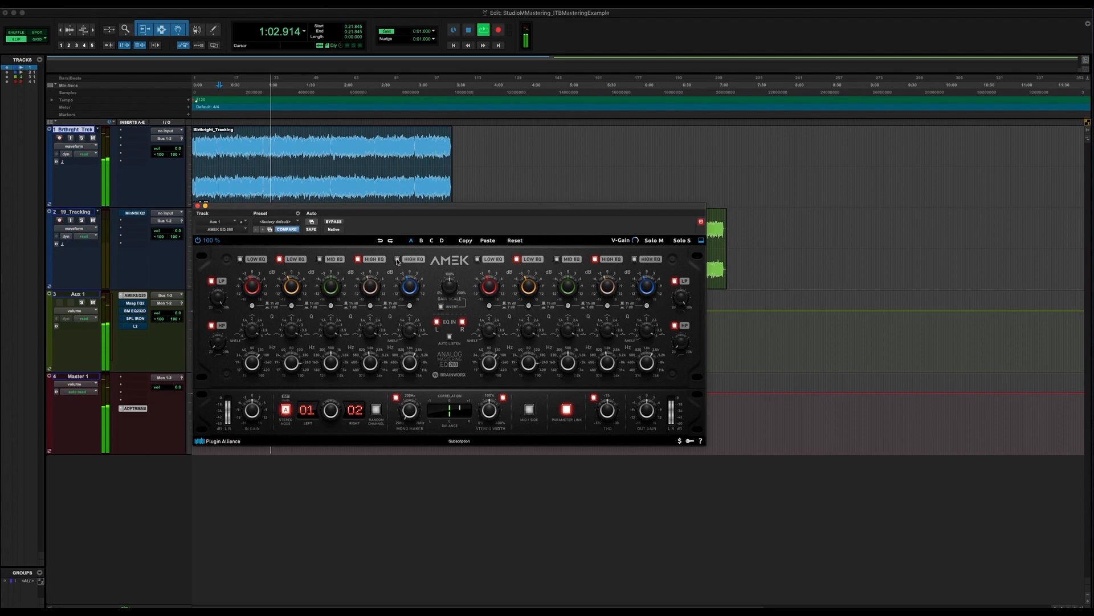
{"action": "left_click", "coordinate": [398, 260]}
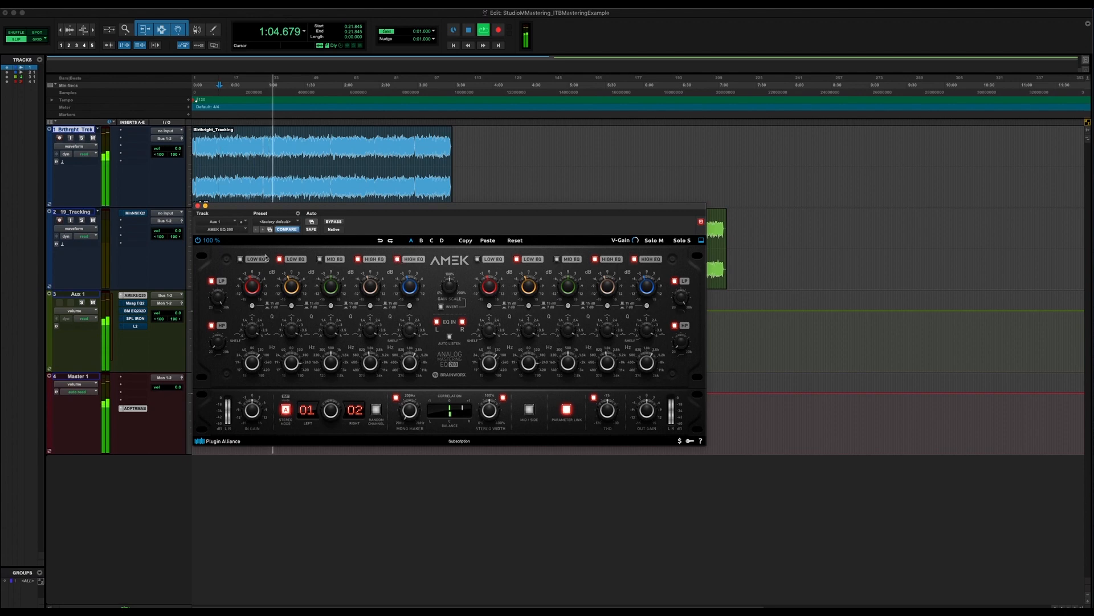
{"action": "left_click", "coordinate": [241, 259]}
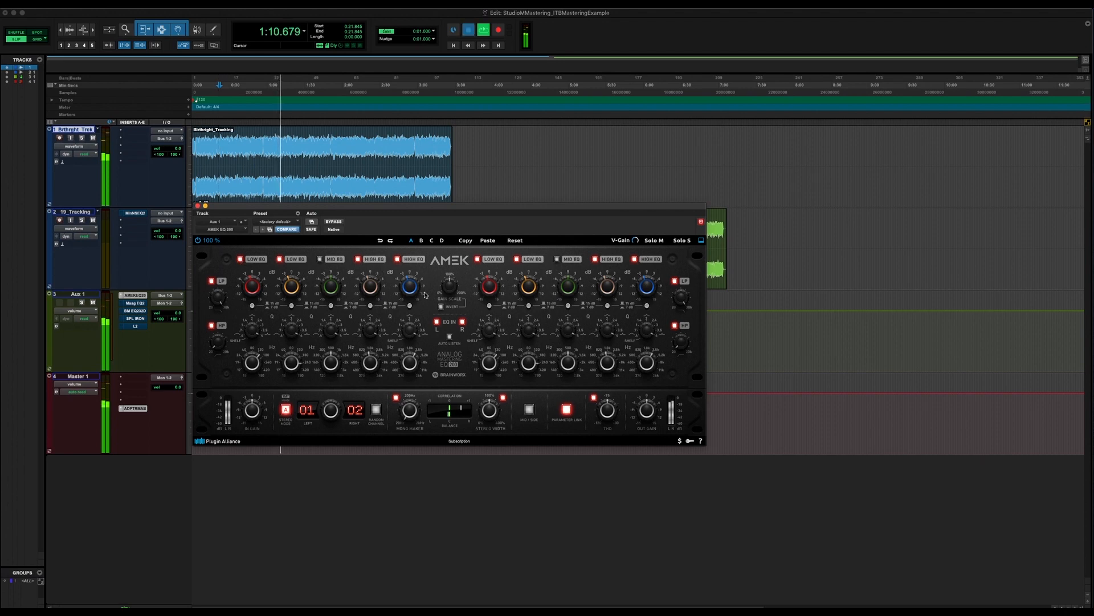
{"action": "key", "text": "space"}
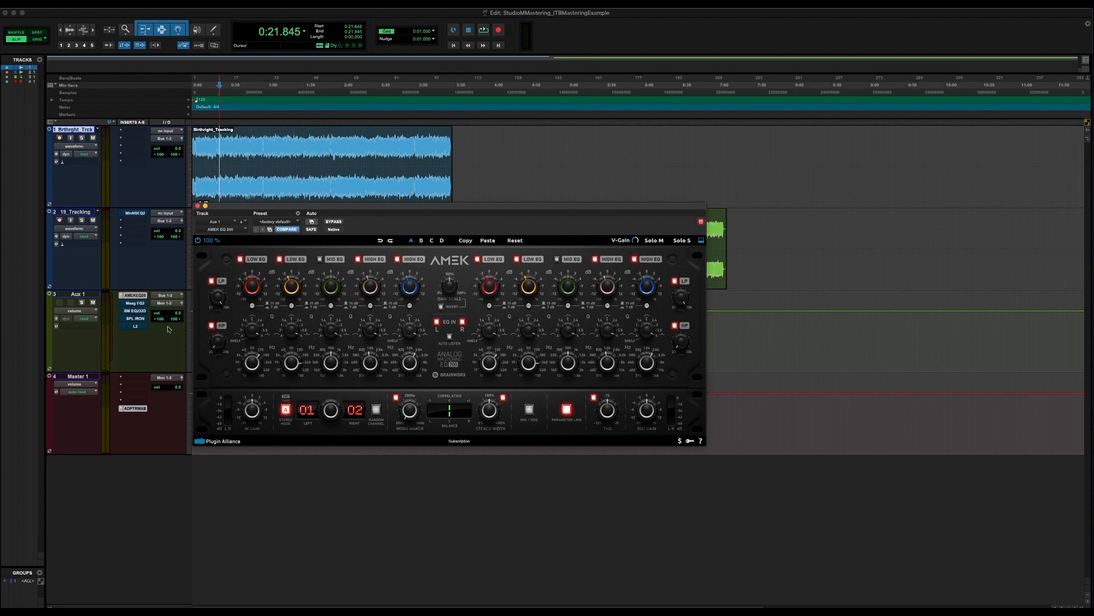
Open the SPL IRON compressor on Aux 1, scale the AMEK EQ 200 window to 75%, and move it clear of the compressor
{"action": "left_click", "coordinate": [137, 319]}
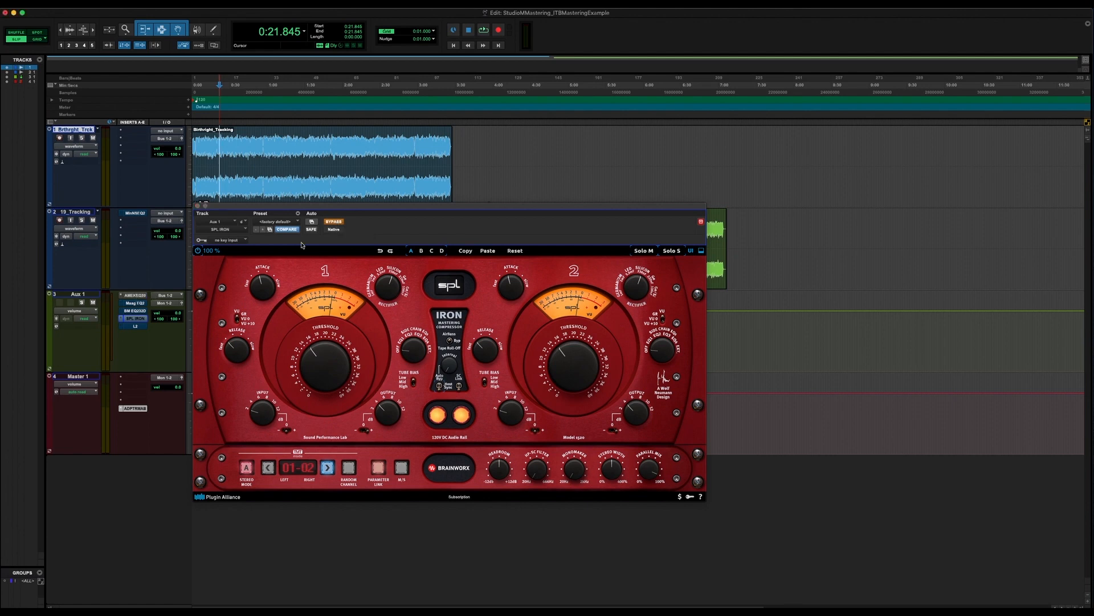
{"action": "left_click_drag", "start_coordinate": [396, 17], "coordinate": [1019, 95]}
{"action": "left_click", "coordinate": [646, 125]}
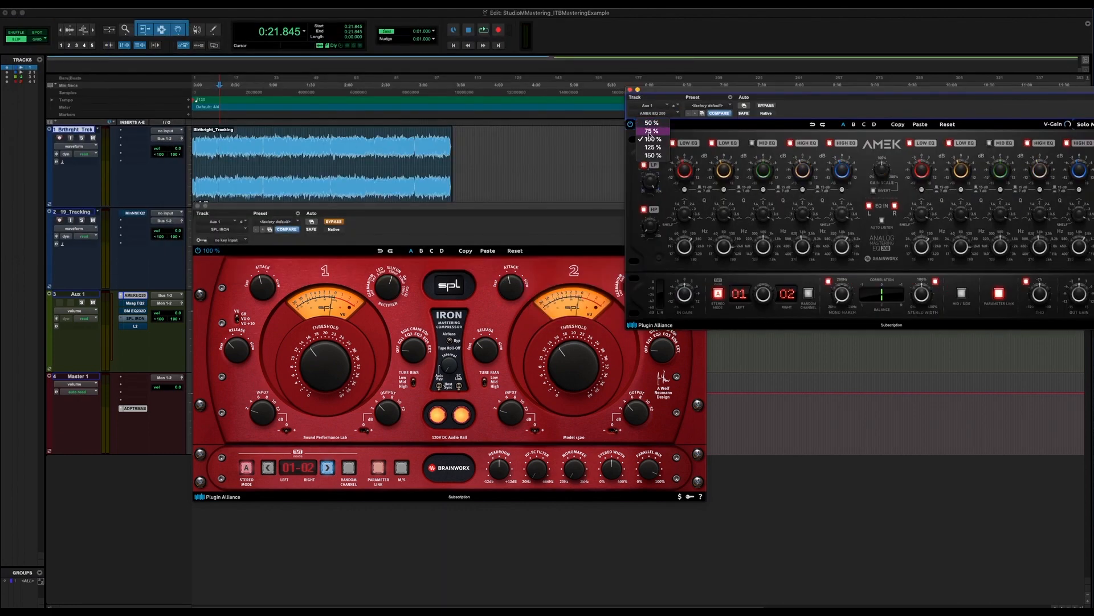
{"action": "left_click", "coordinate": [650, 131]}
{"action": "left_click_drag", "start_coordinate": [697, 90], "coordinate": [628, 20]}
Scale the SPL IRON window to 75% and place it beside the AMEK EQ 200 window
{"action": "left_click_drag", "start_coordinate": [456, 204], "coordinate": [334, 216]}
{"action": "left_click", "coordinate": [86, 263]}
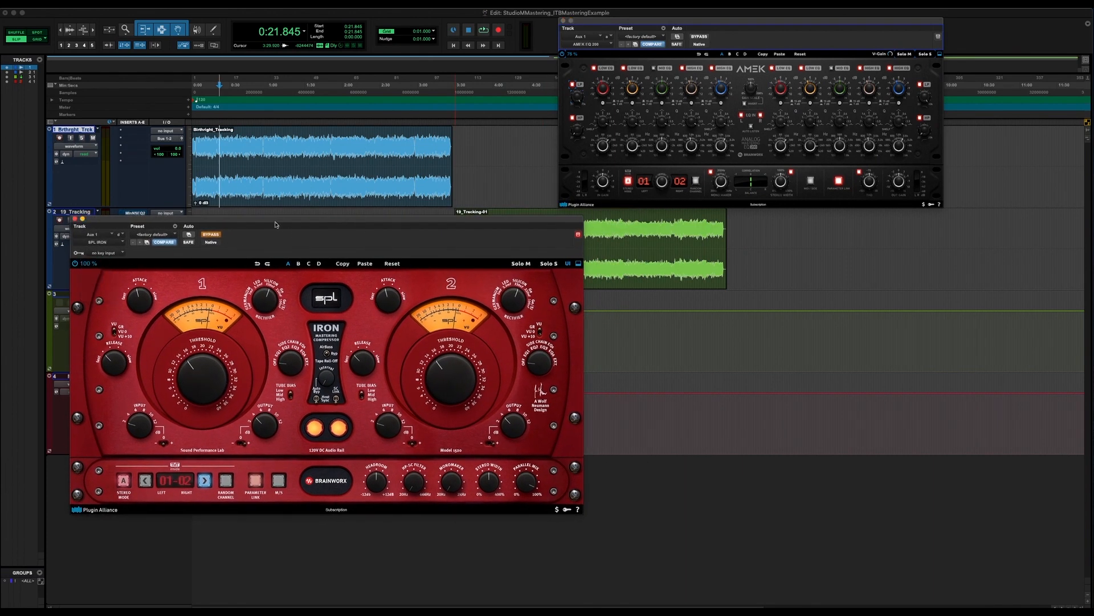
{"action": "left_click_drag", "start_coordinate": [274, 222], "coordinate": [340, 93]}
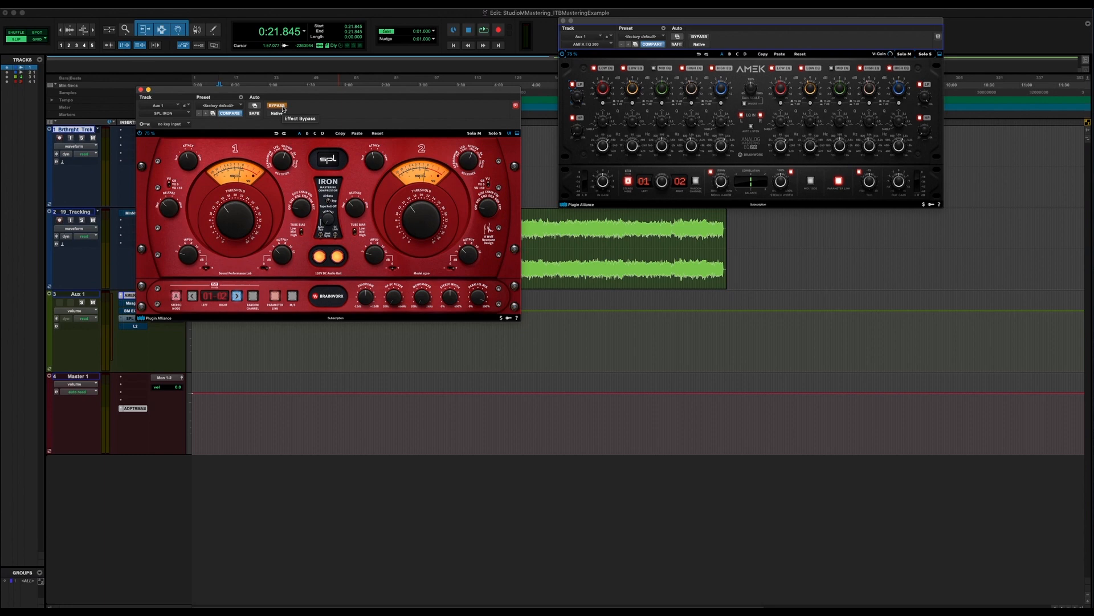
Play the song from 0:21.845 and compare the SPL IRON compressor bypassed and active, leaving it active
{"action": "key", "text": "space"}
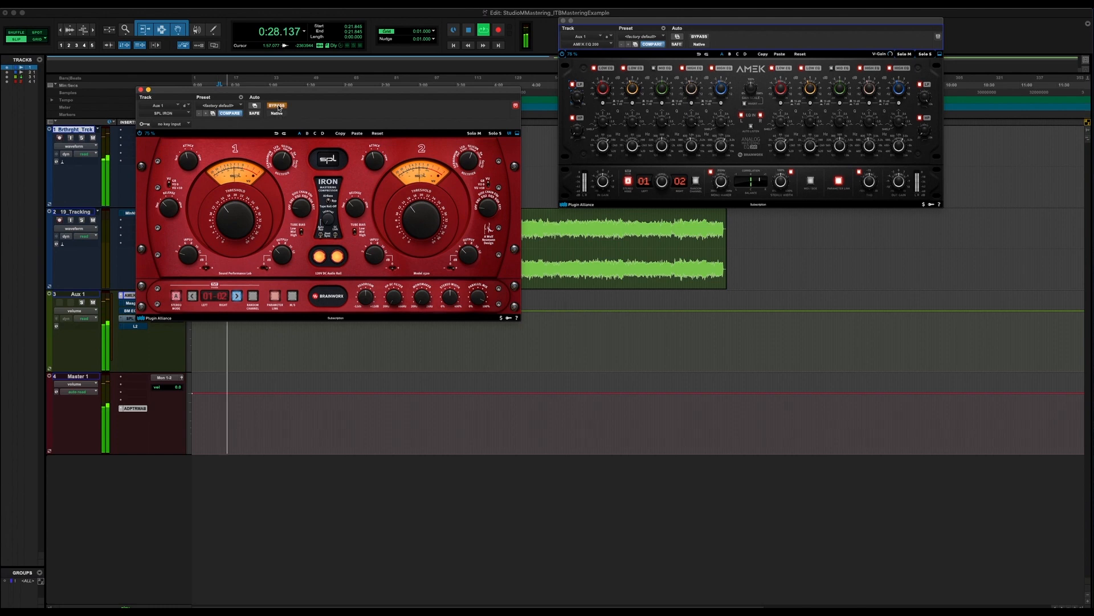
{"action": "left_click", "coordinate": [278, 107]}
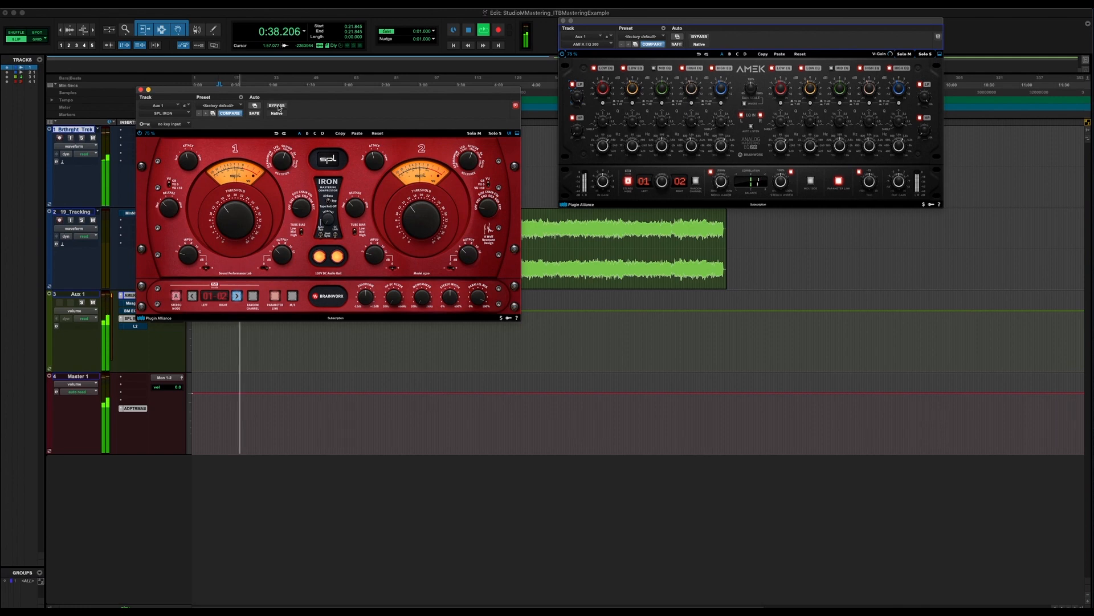
{"action": "left_click", "coordinate": [277, 106]}
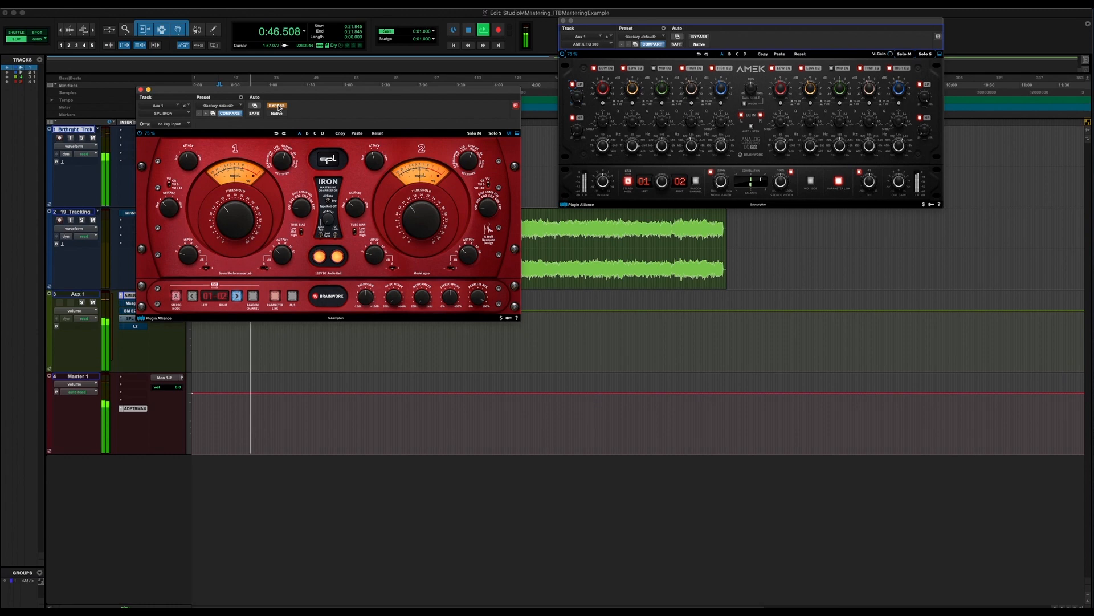
{"action": "left_click", "coordinate": [277, 106]}
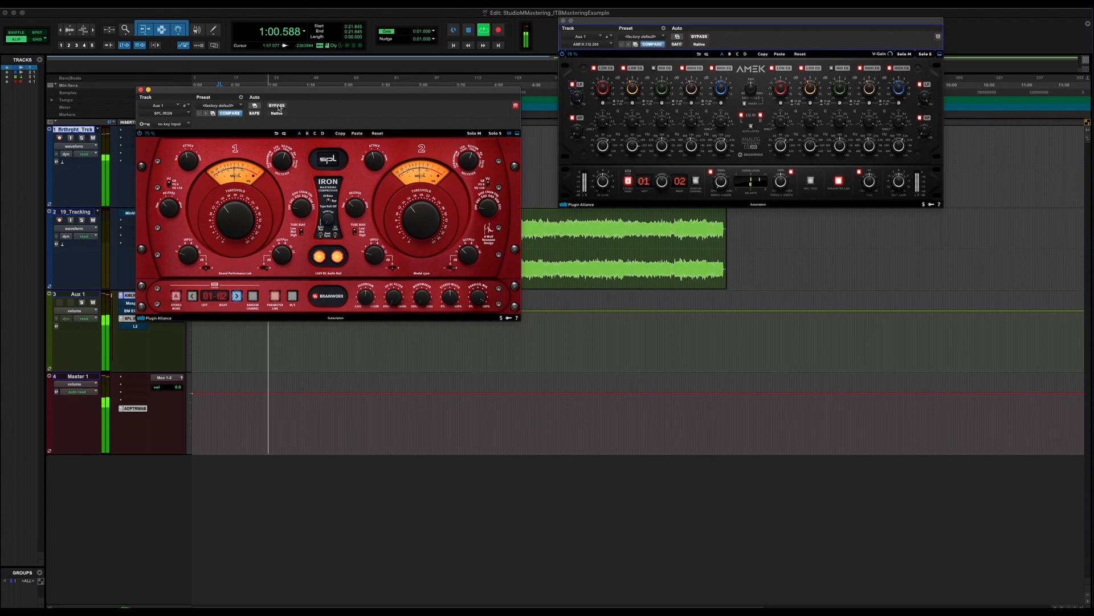
Audition the SPL IRON compressor bypassed and active once more, leave it active, and stop playback
{"action": "left_click", "coordinate": [277, 106]}
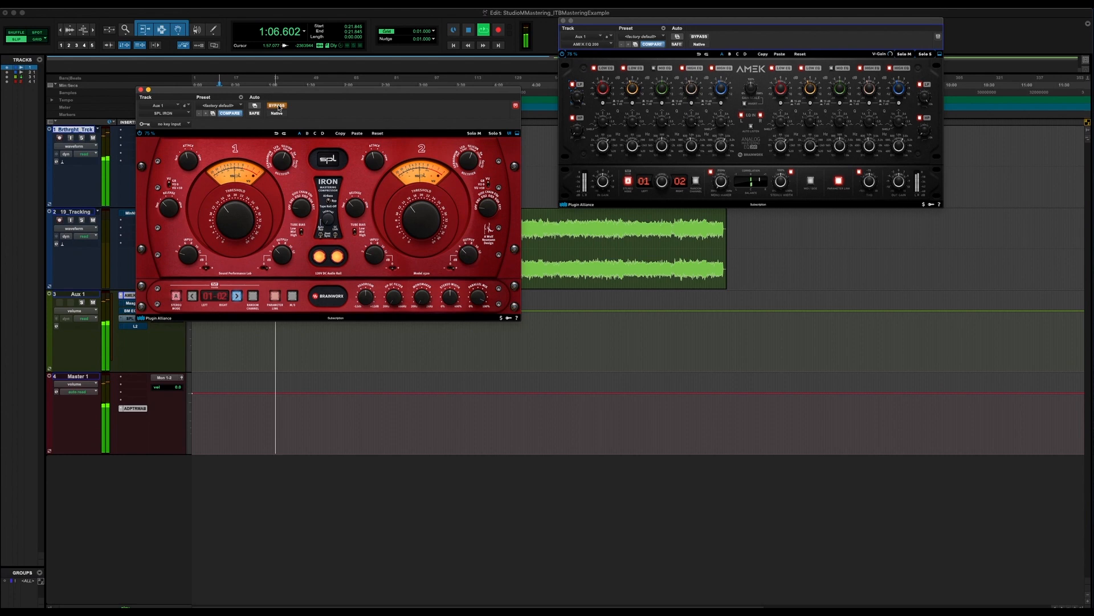
{"action": "left_click", "coordinate": [277, 106]}
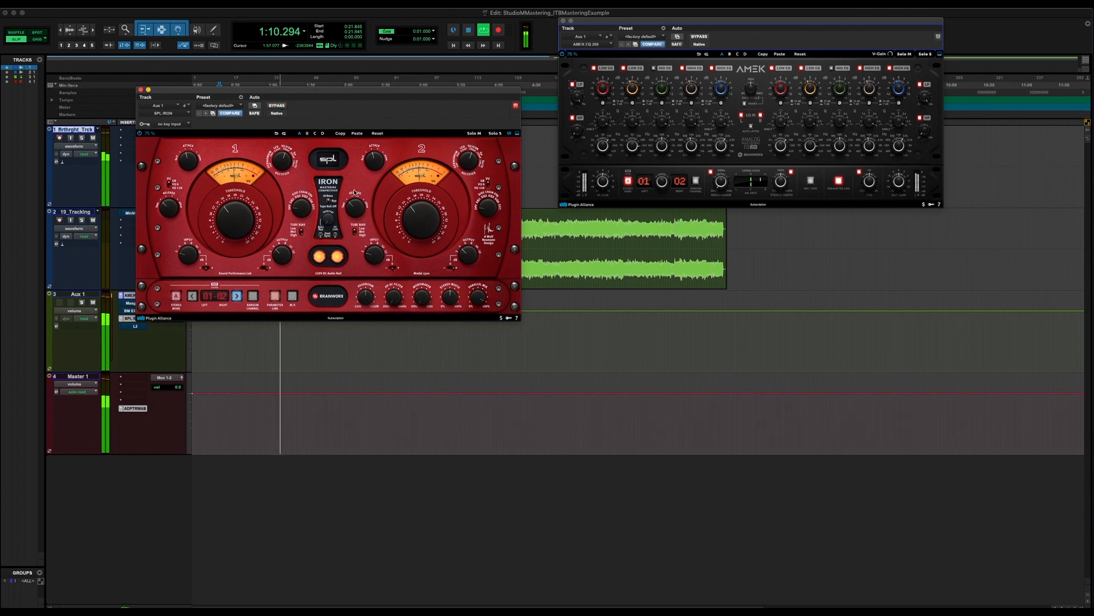
{"action": "key", "text": "space"}
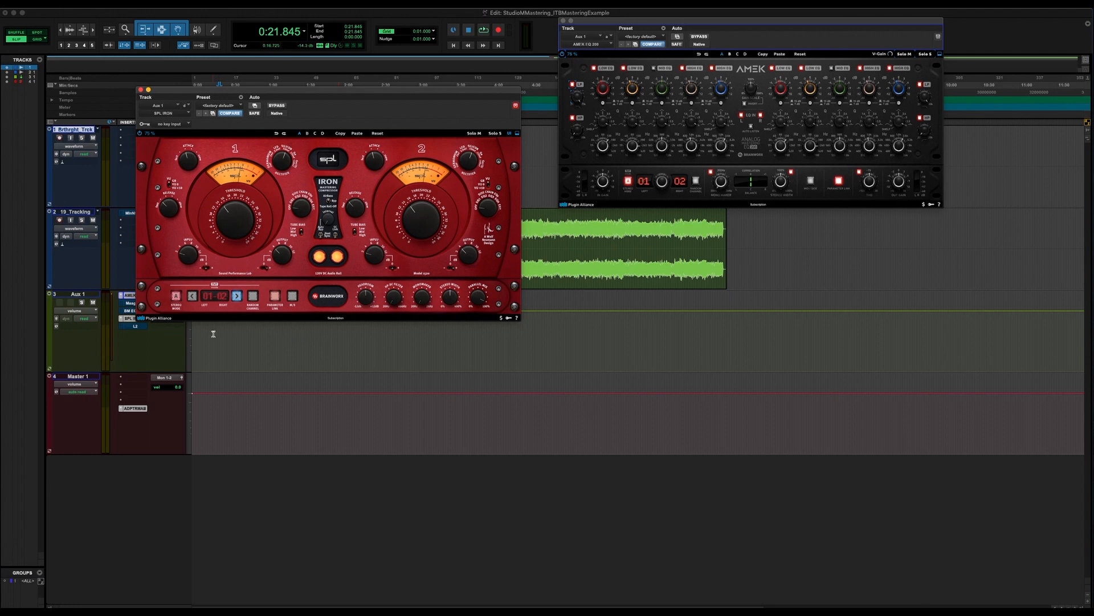
Open the L2 Ultramaximizer on Aux 1, place its window below the SPL IRON, and take it out of bypass
{"action": "left_click", "coordinate": [132, 326]}
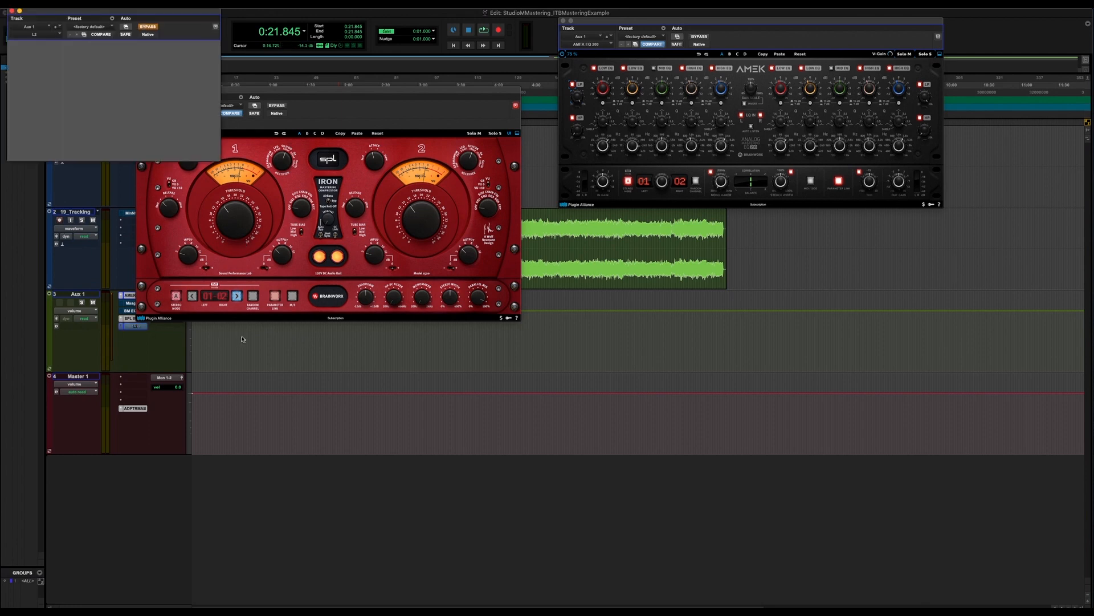
{"action": "left_click_drag", "start_coordinate": [136, 20], "coordinate": [344, 321]}
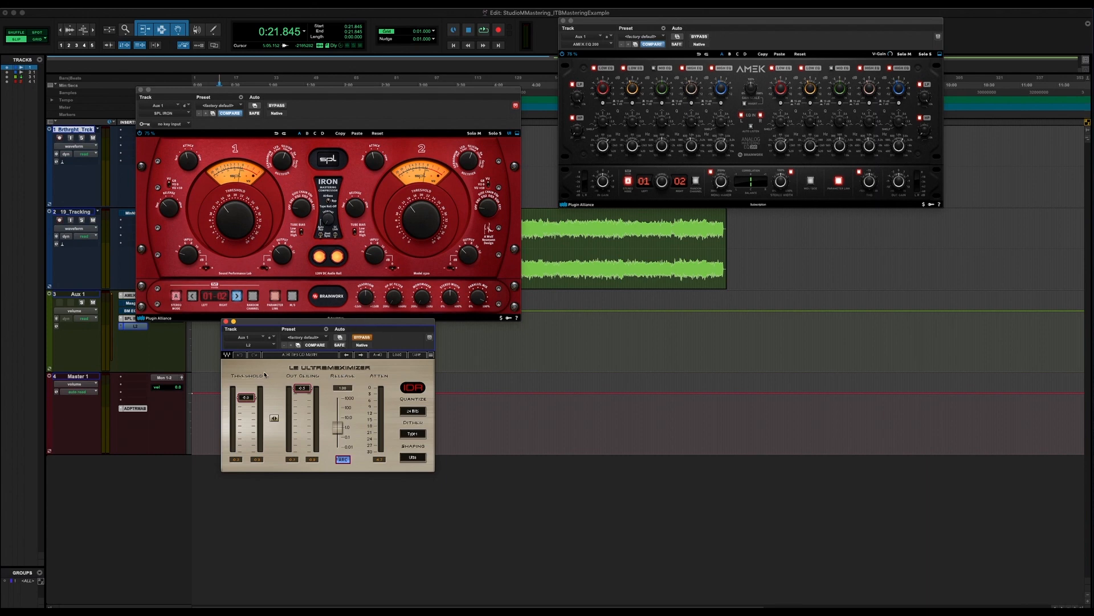
{"action": "left_click", "coordinate": [362, 338]}
Play the song from 0:21.845, compare the L2 Ultramaximizer bypassed and active, leave it active, and stop playback
{"action": "key", "text": "space"}
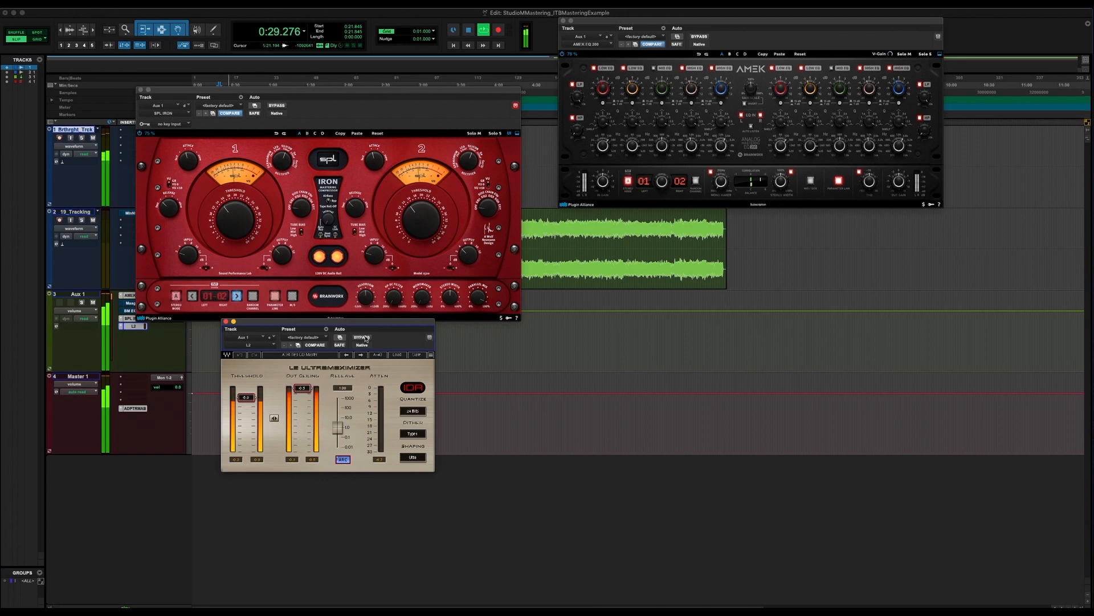
{"action": "left_click", "coordinate": [365, 339]}
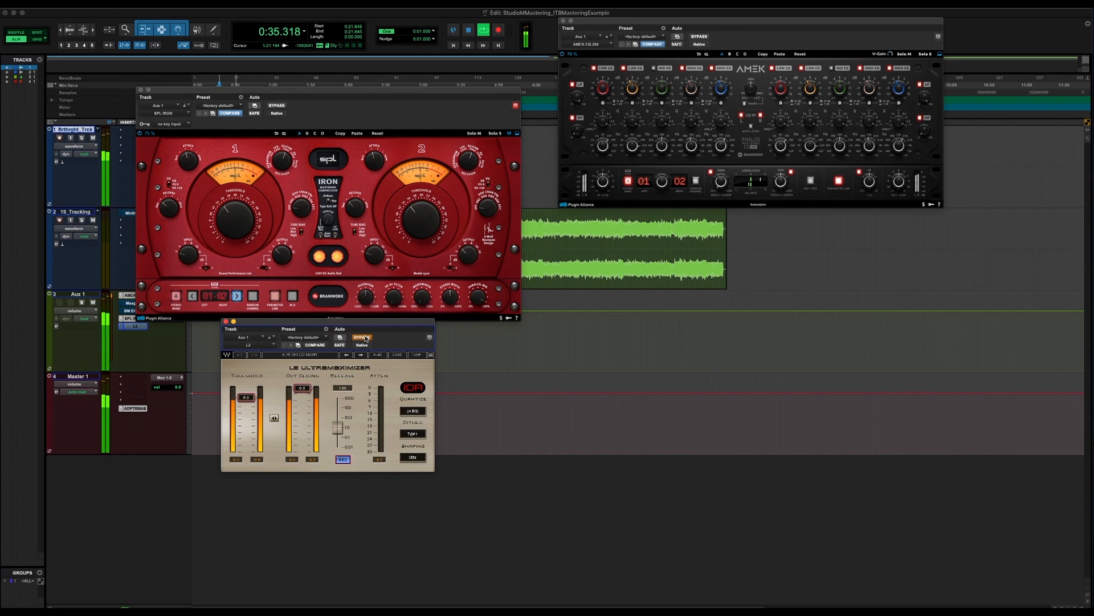
{"action": "left_click", "coordinate": [365, 337]}
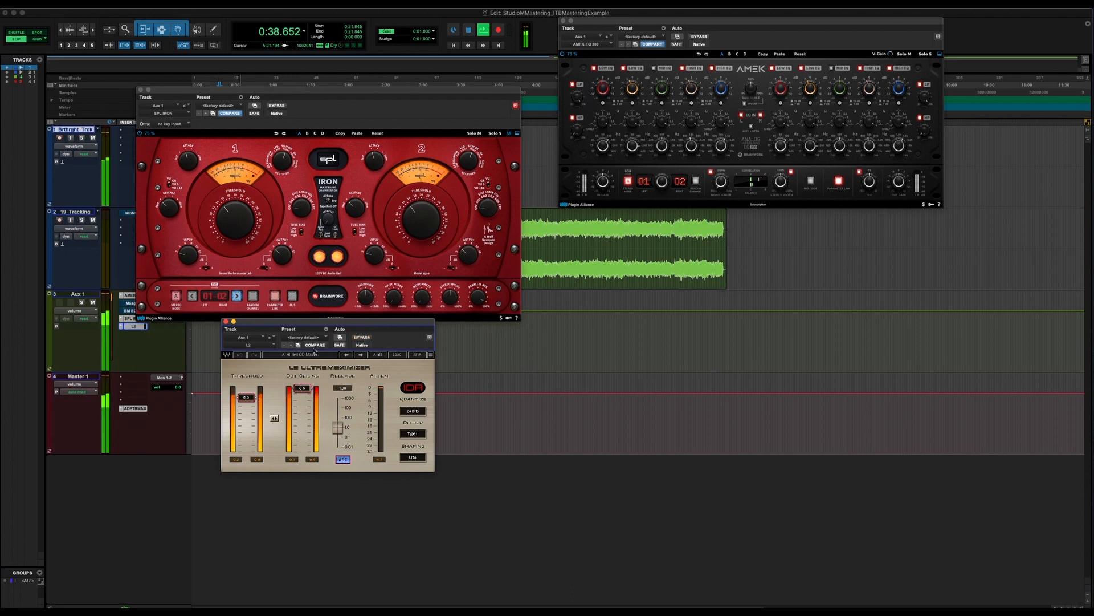
{"action": "key", "text": "space"}
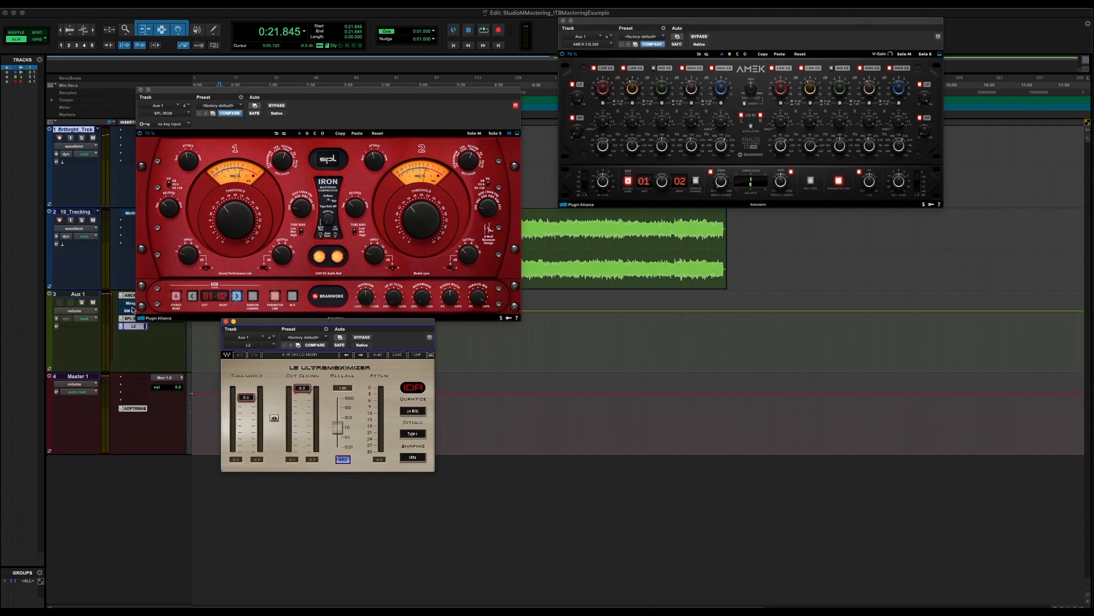
Open the Maag EQ2 on Aux 1, place its window below the AMEK EQ 200, and take it out of bypass
{"action": "left_click", "coordinate": [130, 304]}
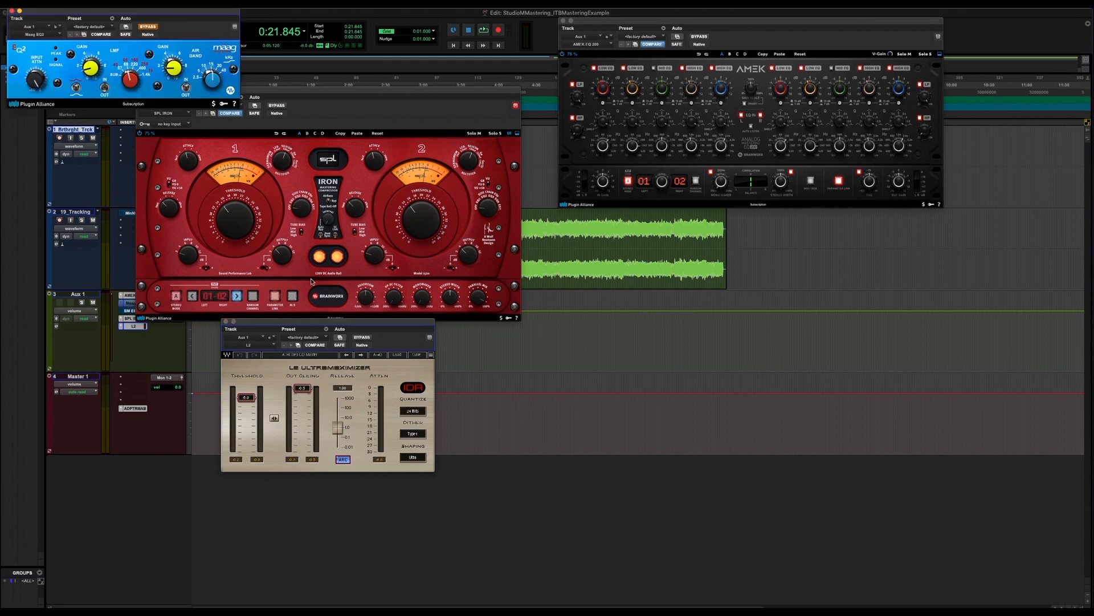
{"action": "left_click_drag", "start_coordinate": [147, 13], "coordinate": [699, 238]}
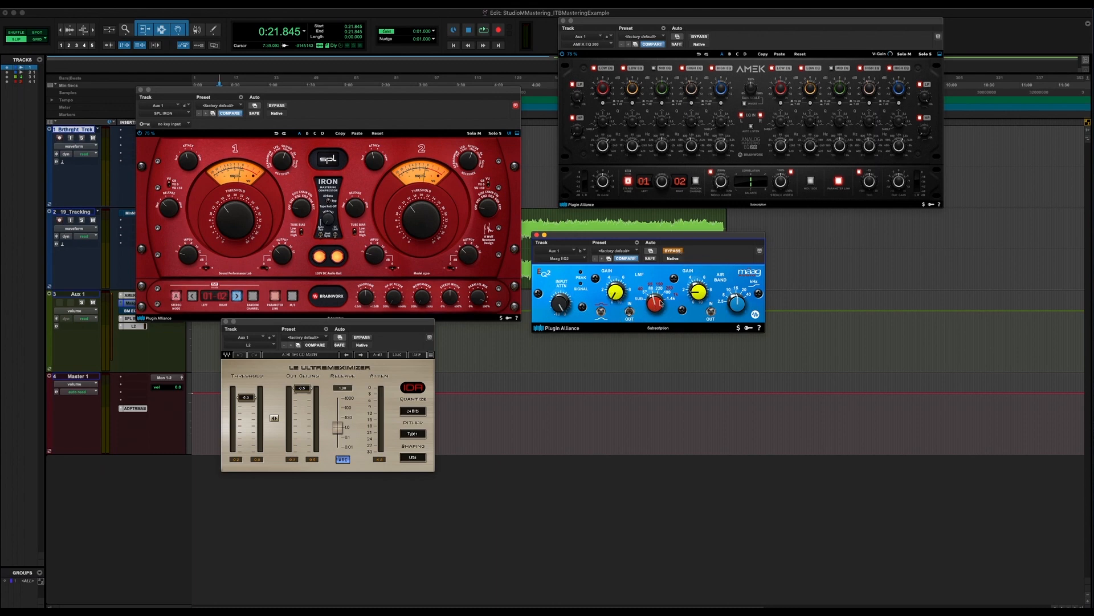
{"action": "left_click", "coordinate": [674, 254]}
{"action": "mouse_move", "coordinate": [696, 294]}
Play the song from 0:21.845 and compare the Maag EQ2 bypassed and active, leaving it active
{"action": "key", "text": "space"}
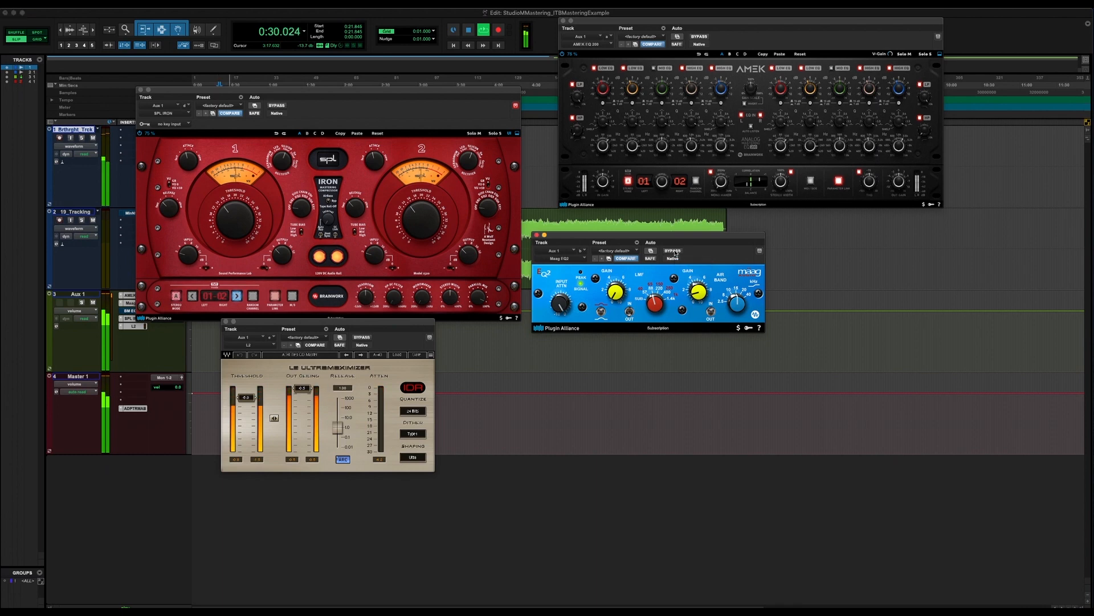
{"action": "left_click", "coordinate": [675, 251]}
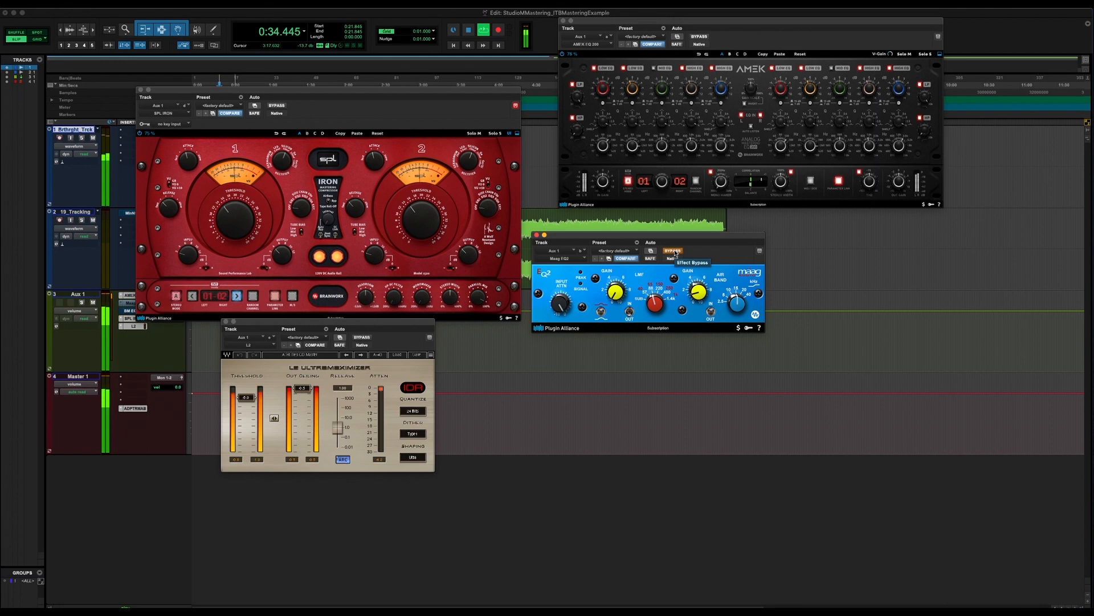
{"action": "left_click", "coordinate": [674, 252]}
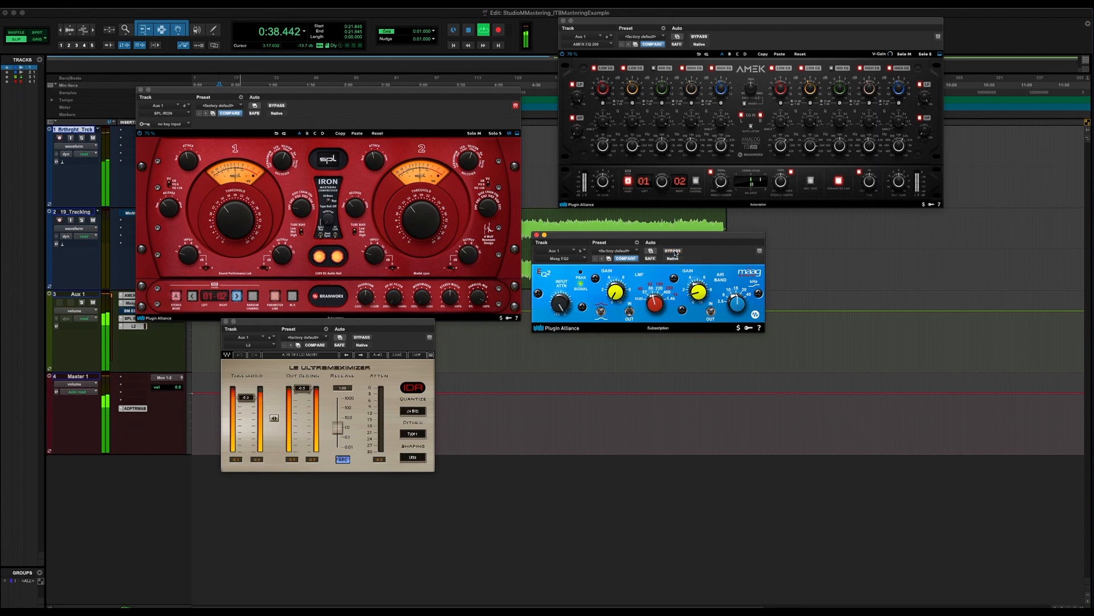
Compare the L2 Ultramaximizer and the Maag EQ2 in turn bypassed and active, leave both active, and stop playback
{"action": "left_click", "coordinate": [362, 339]}
{"action": "left_click", "coordinate": [362, 337]}
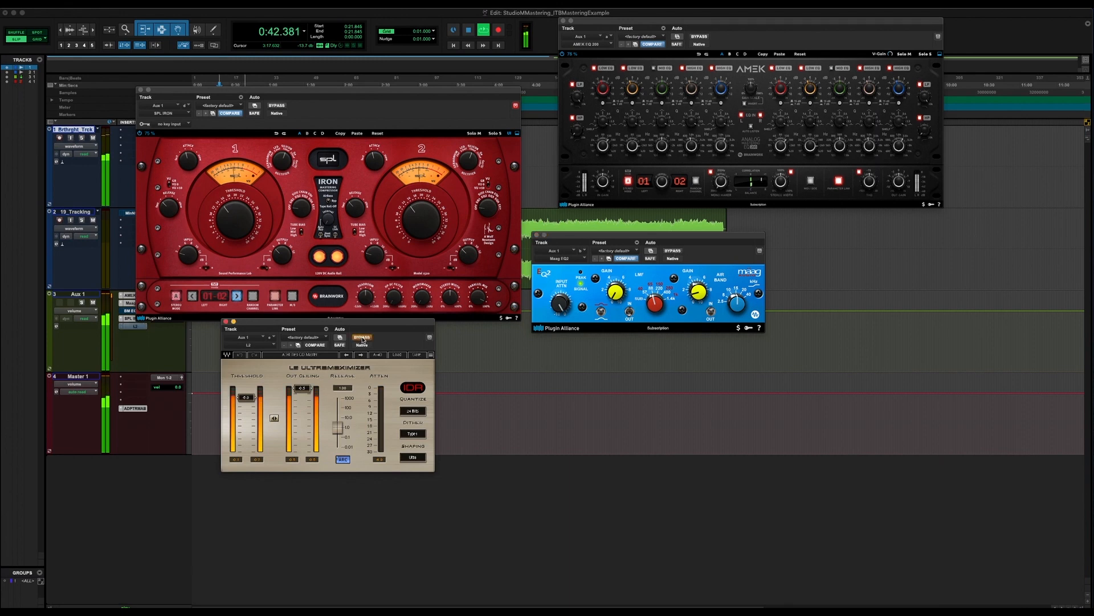
{"action": "left_click", "coordinate": [363, 338]}
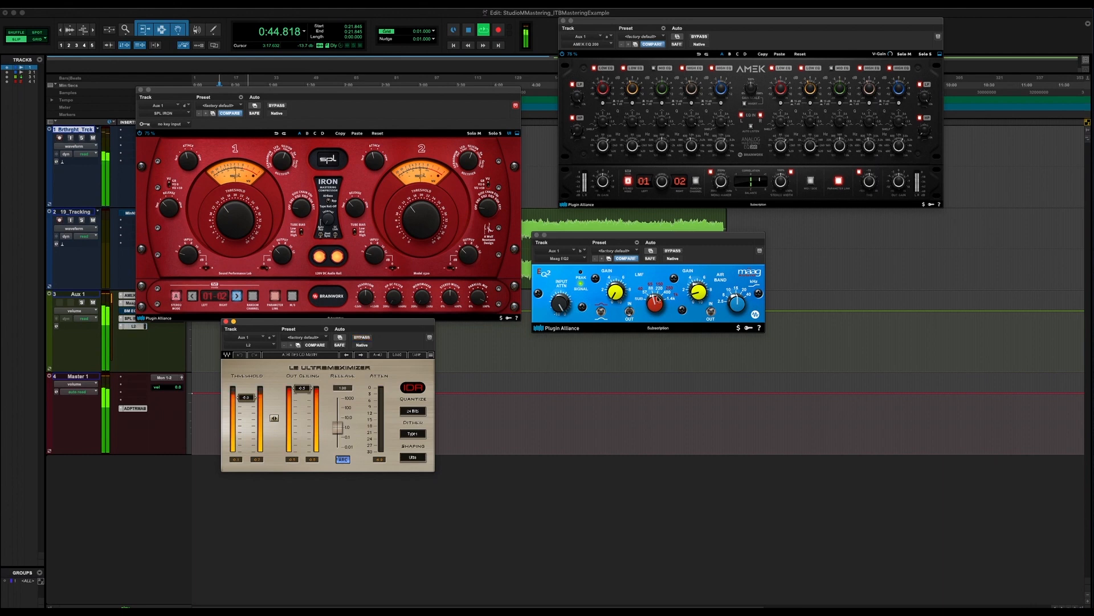
{"action": "left_click", "coordinate": [673, 251]}
{"action": "left_click", "coordinate": [679, 253]}
{"action": "key", "text": "space"}
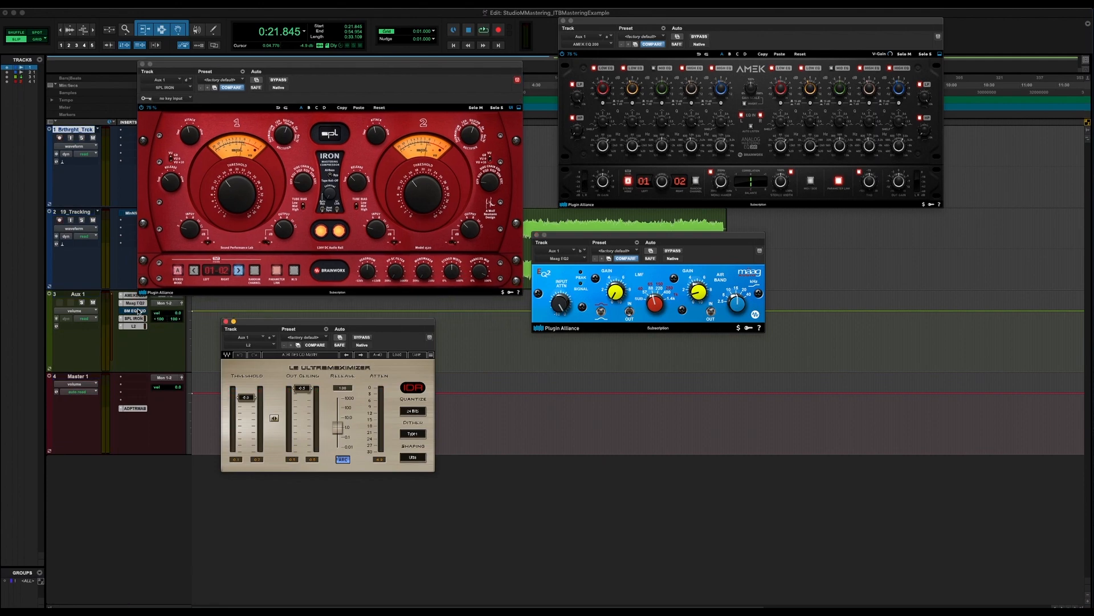
Open the Bettermaker EQ232D on Aux 1, move its window down over the SPL IRON, and audition it bypassed and active from 0:21.845
{"action": "left_click", "coordinate": [142, 312]}
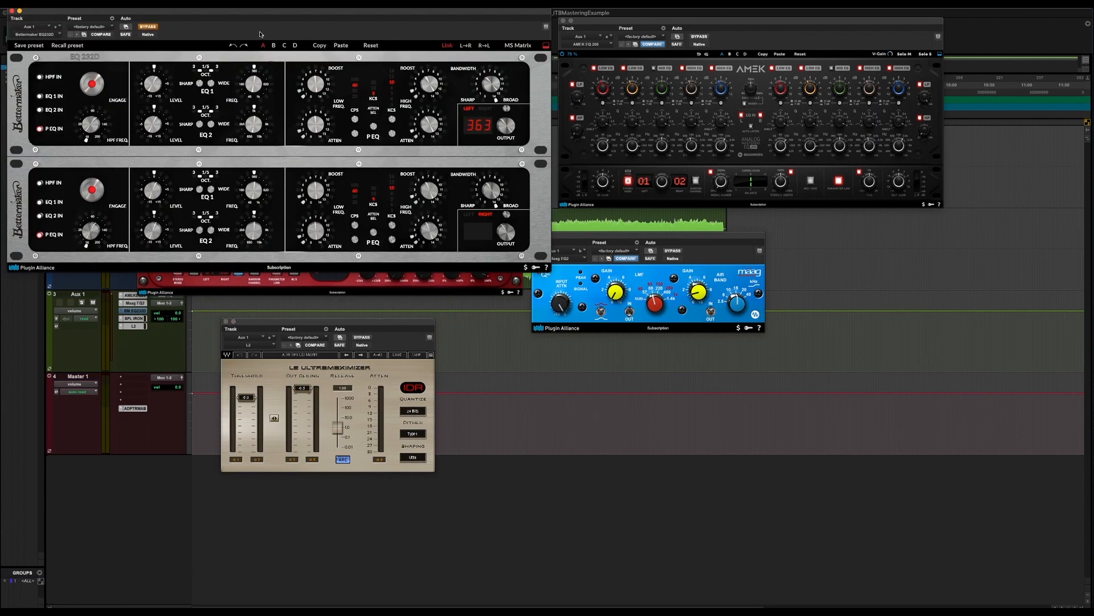
{"action": "left_click_drag", "start_coordinate": [245, 12], "coordinate": [332, 174]}
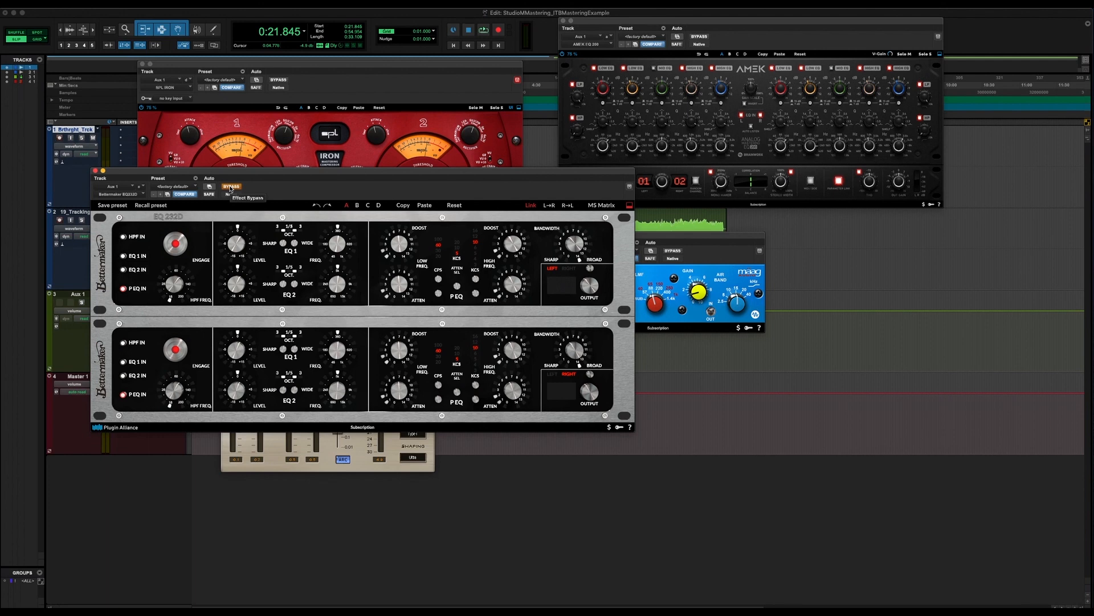
{"action": "key", "text": "space"}
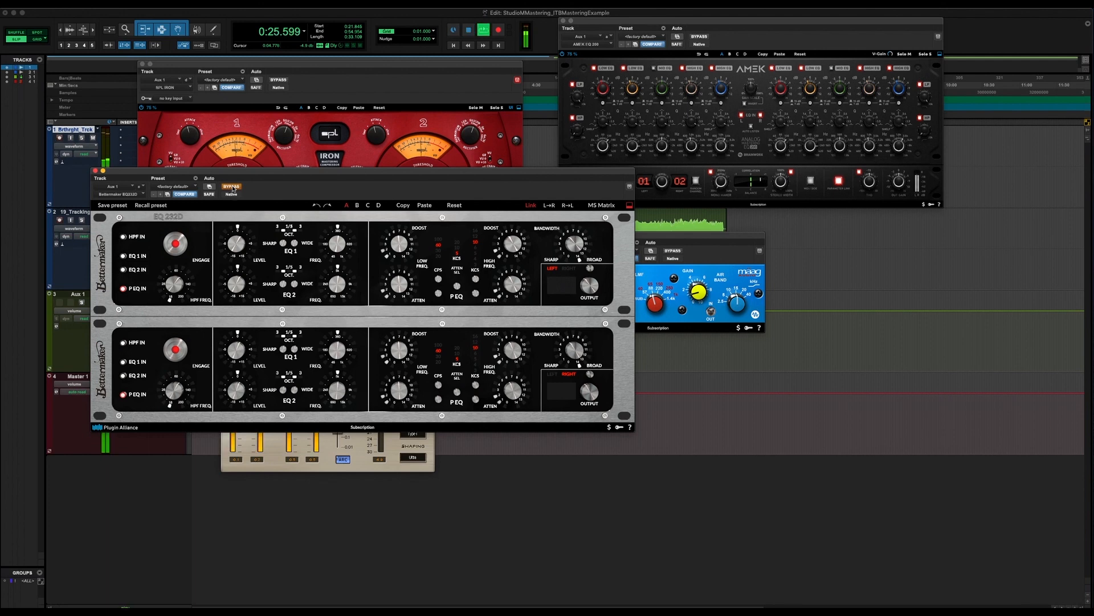
{"action": "left_click", "coordinate": [232, 187]}
{"action": "left_click", "coordinate": [231, 187]}
{"action": "left_click", "coordinate": [231, 187]}
Examine the high- and low-frequency boost and attenuation knobs in the Bettermaker EQ232D's P EQ section during playback
{"action": "mouse_move", "coordinate": [502, 249]}
{"action": "mouse_move", "coordinate": [510, 289]}
{"action": "mouse_move", "coordinate": [388, 280]}
{"action": "mouse_move", "coordinate": [408, 256]}
{"action": "left_click_drag", "start_coordinate": [397, 248], "coordinate": [398, 250]}
{"action": "left_click_drag", "start_coordinate": [398, 289], "coordinate": [398, 289]}
Bypass the Bettermaker EQ232D, SPL IRON, Maag EQ2, L2 Ultramaximizer and AMEK EQ 200 during playback, and stop the song
{"action": "left_click", "coordinate": [231, 187]}
{"action": "left_click", "coordinate": [280, 81]}
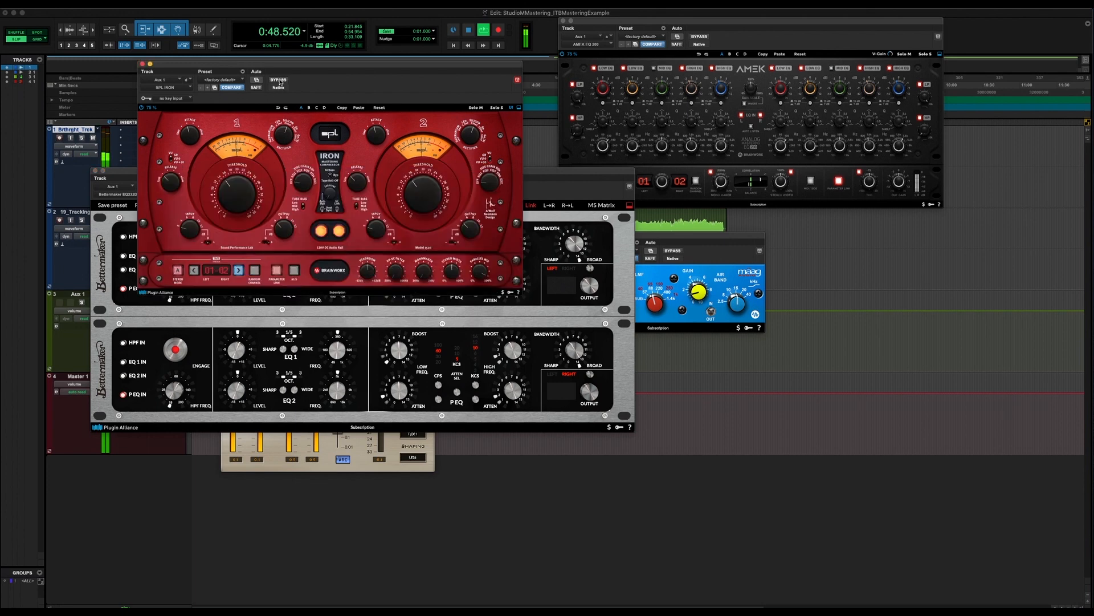
{"action": "left_click", "coordinate": [279, 80]}
{"action": "left_click", "coordinate": [682, 254]}
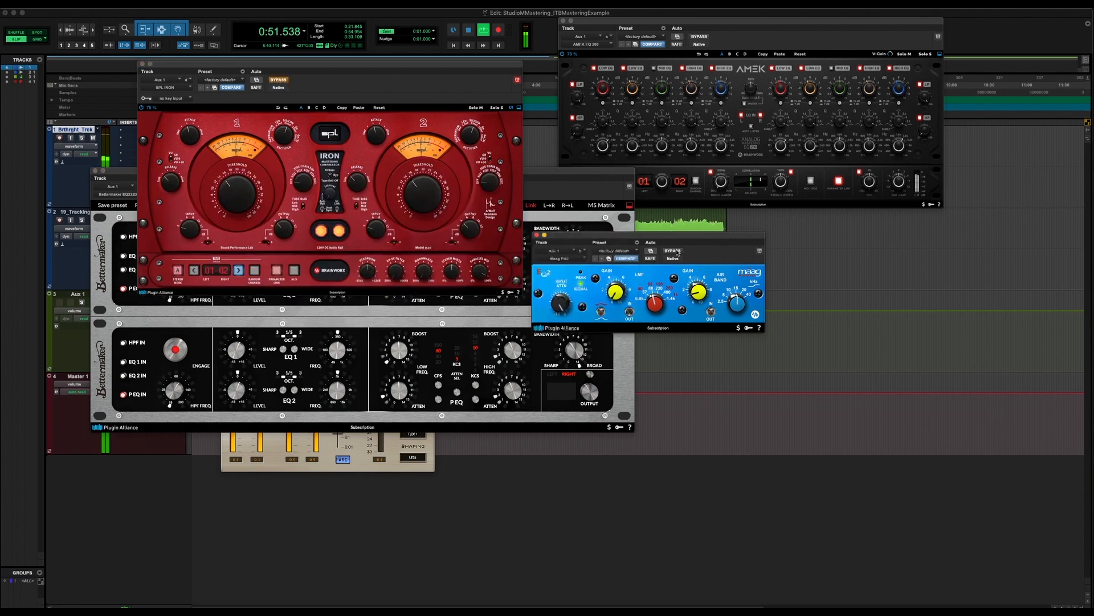
{"action": "left_click", "coordinate": [392, 456]}
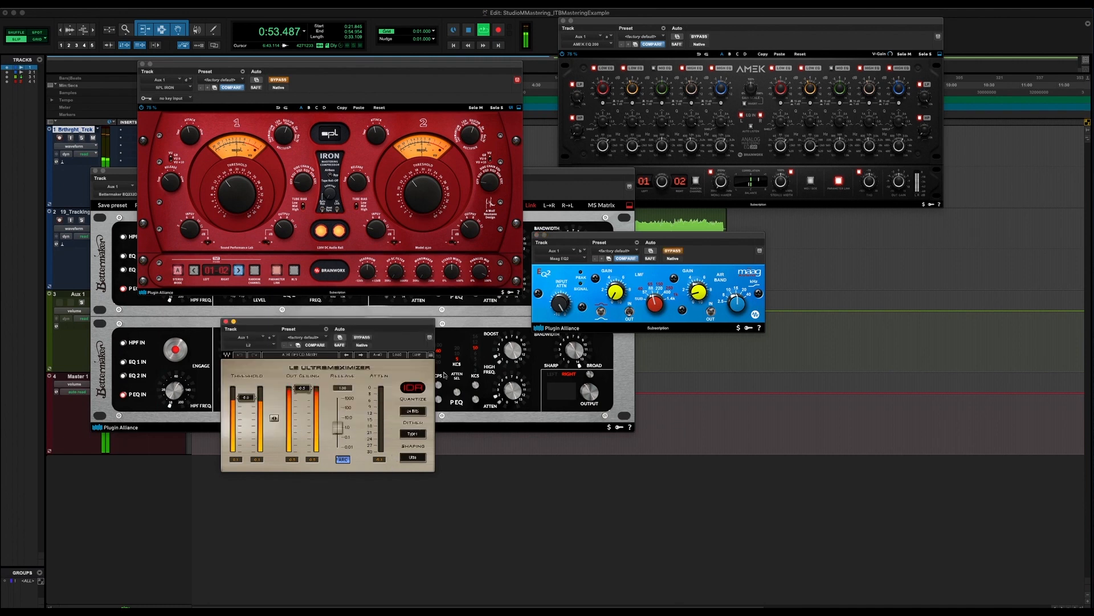
{"action": "left_click", "coordinate": [362, 337]}
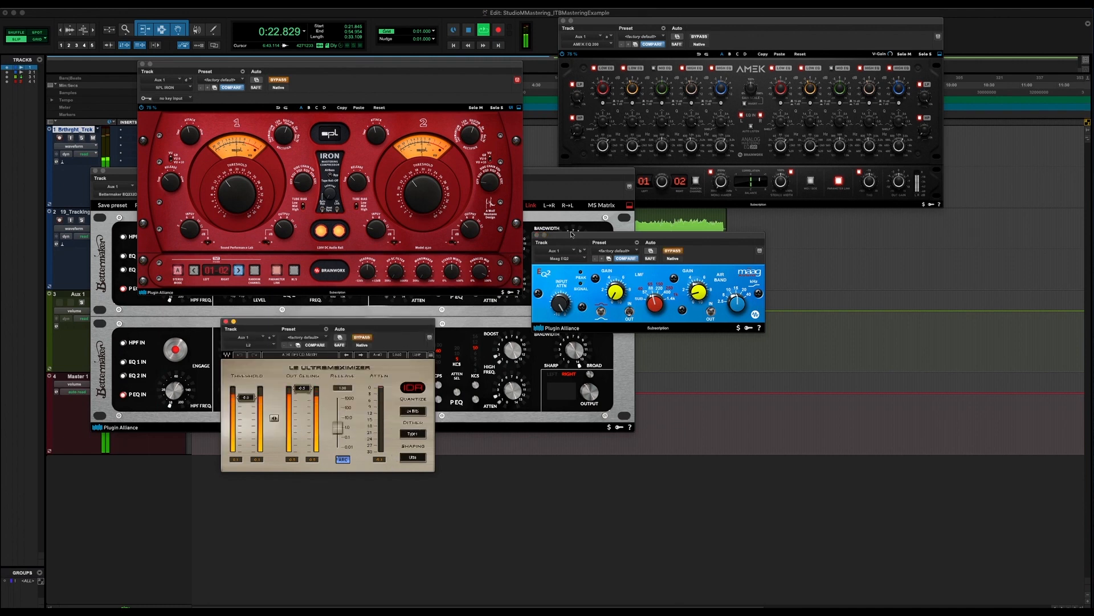
{"action": "left_click", "coordinate": [699, 37]}
{"action": "left_click", "coordinate": [700, 37]}
{"action": "key", "text": "space"}
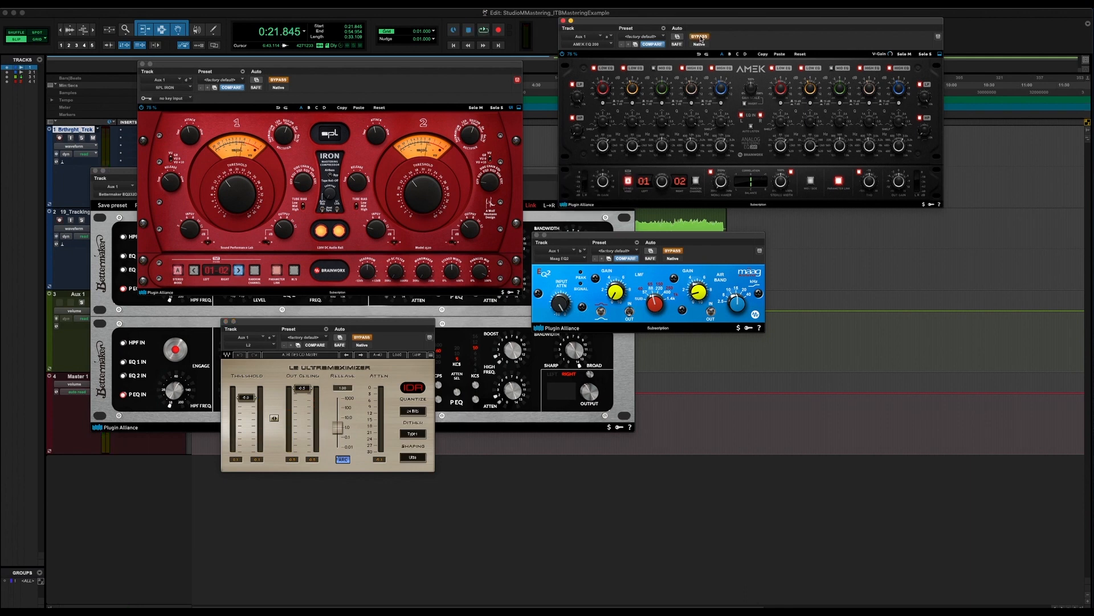
Move the SPL IRON window aside and close all five Aux 1 plug-in windows
{"action": "left_click_drag", "start_coordinate": [235, 71], "coordinate": [609, 253]}
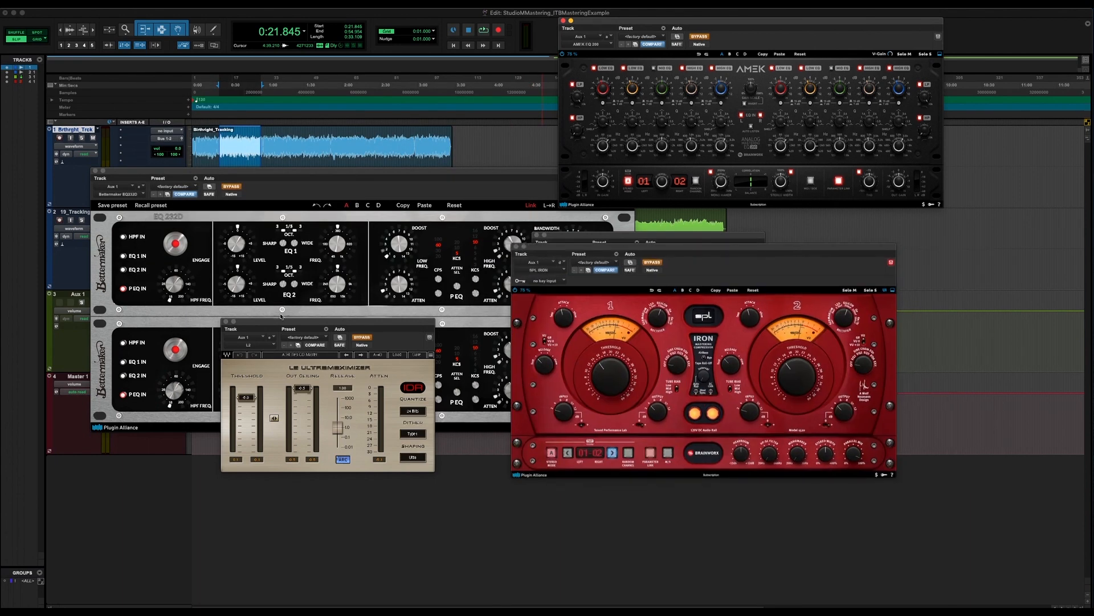
{"action": "left_click", "coordinate": [226, 321]}
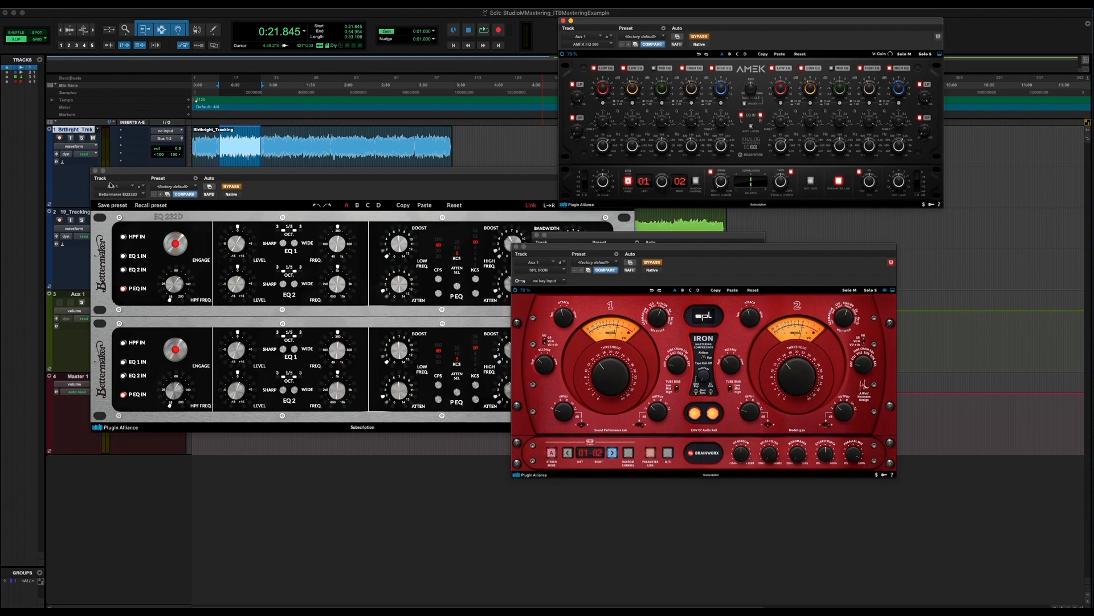
{"action": "left_click", "coordinate": [95, 171]}
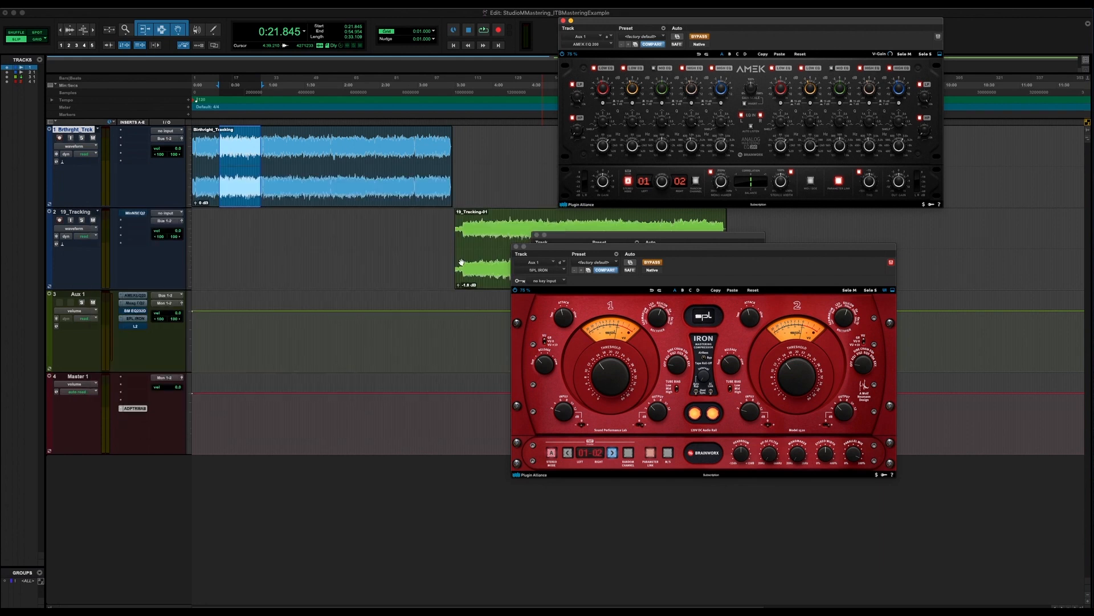
{"action": "left_click", "coordinate": [518, 247]}
{"action": "left_click", "coordinate": [537, 236]}
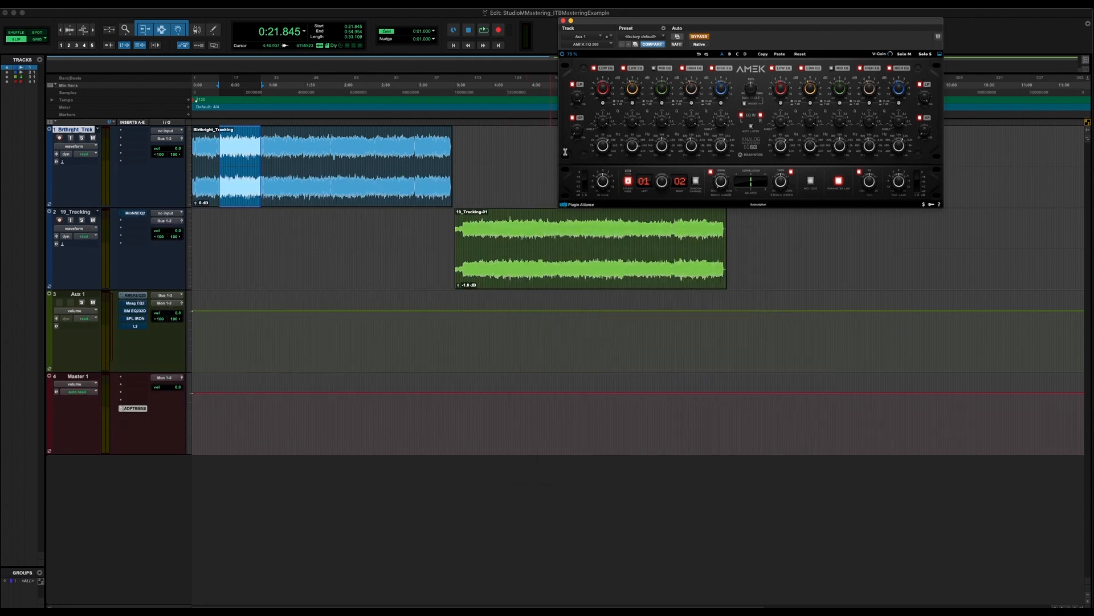
{"action": "left_click", "coordinate": [564, 21]}
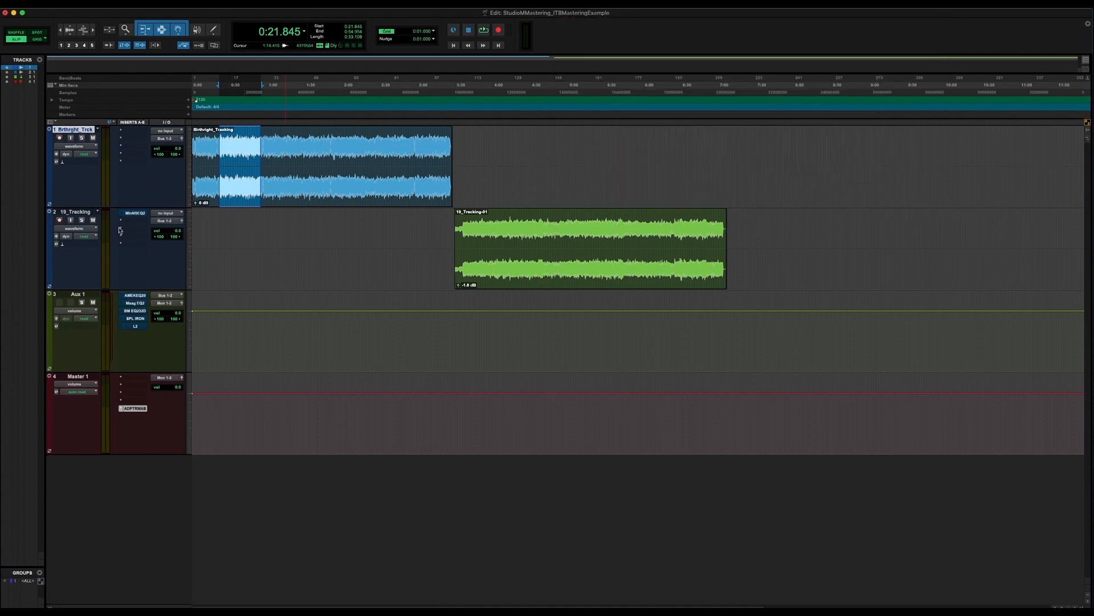
Play the song from 0:21.845 and reactivate the Aux 1 inserts one by one: AMEK EQ 200, Maag EQ2, Bettermaker EQ232D, SPL IRON and L2
{"action": "key", "text": "space"}
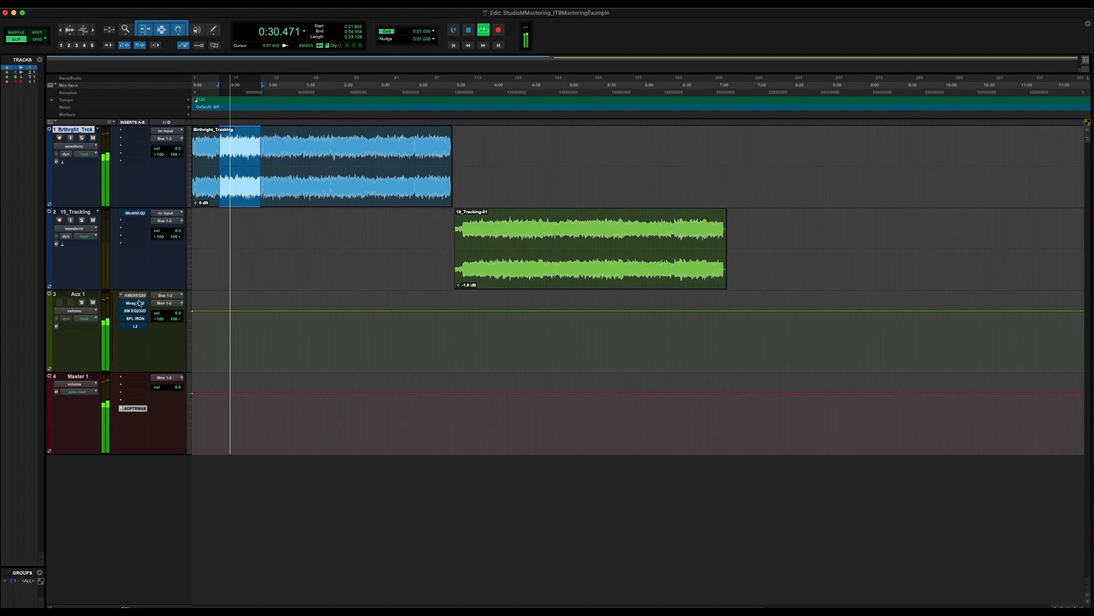
{"action": "left_click", "coordinate": [138, 304], "text": "super"}
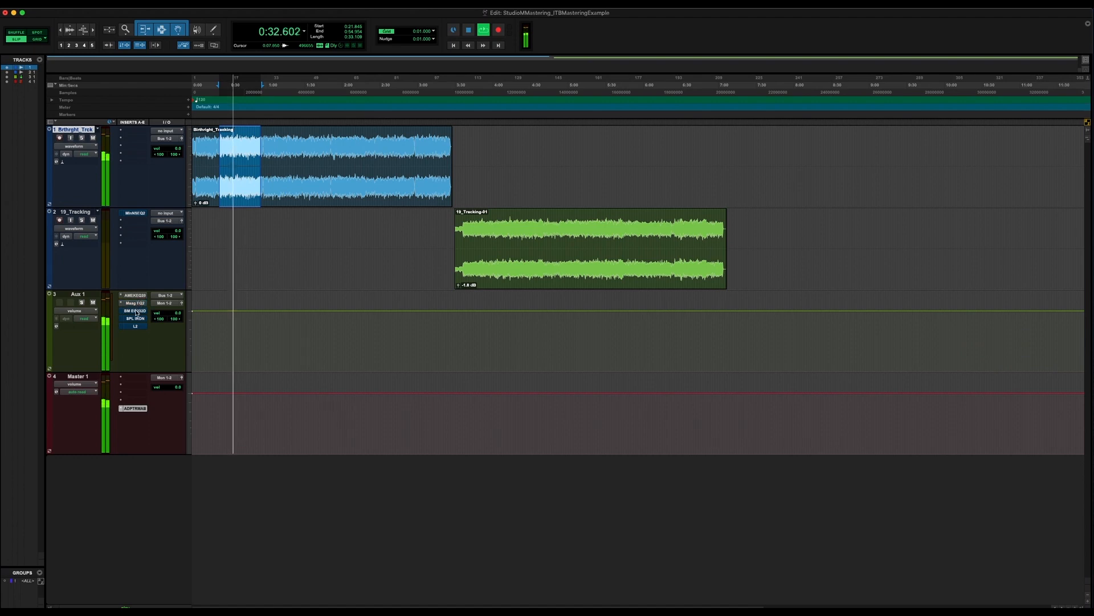
{"action": "left_click", "coordinate": [137, 311], "text": "super"}
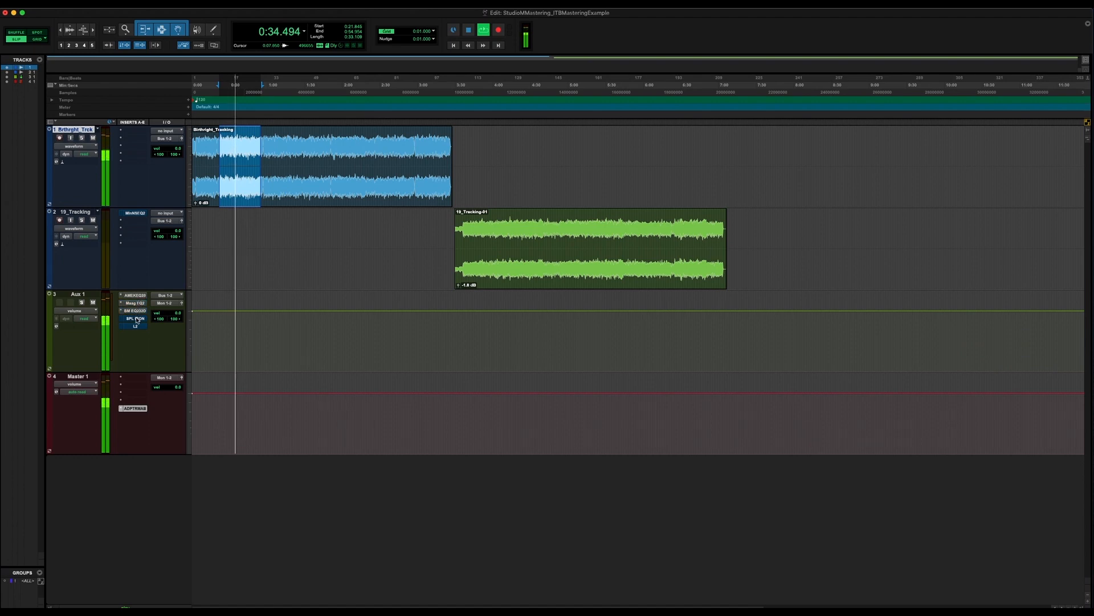
{"action": "left_click", "coordinate": [137, 320], "text": "super"}
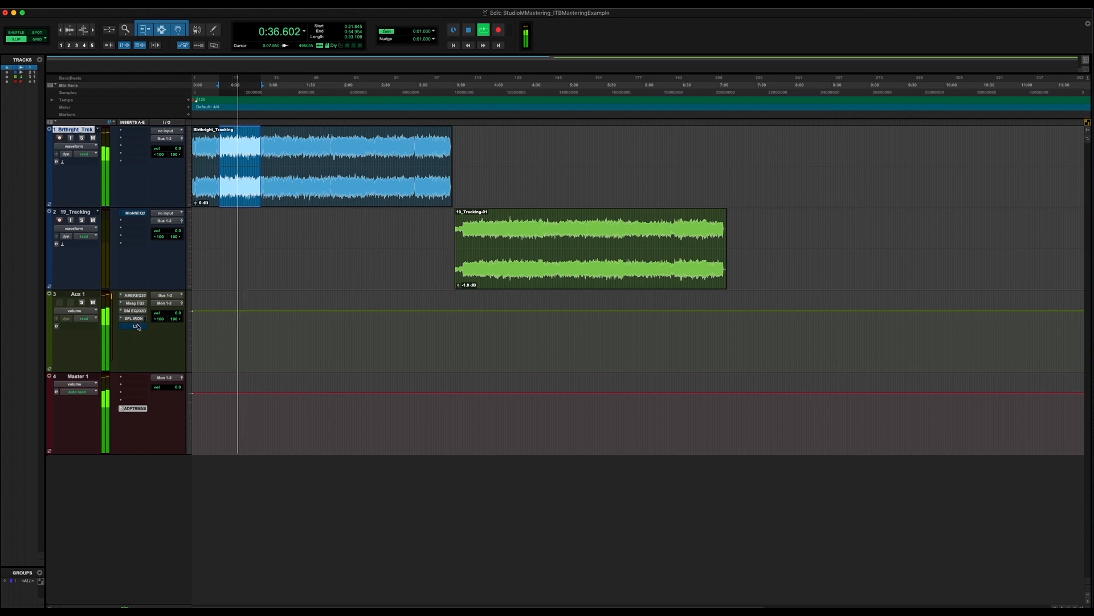
{"action": "left_click", "coordinate": [137, 326], "text": "super"}
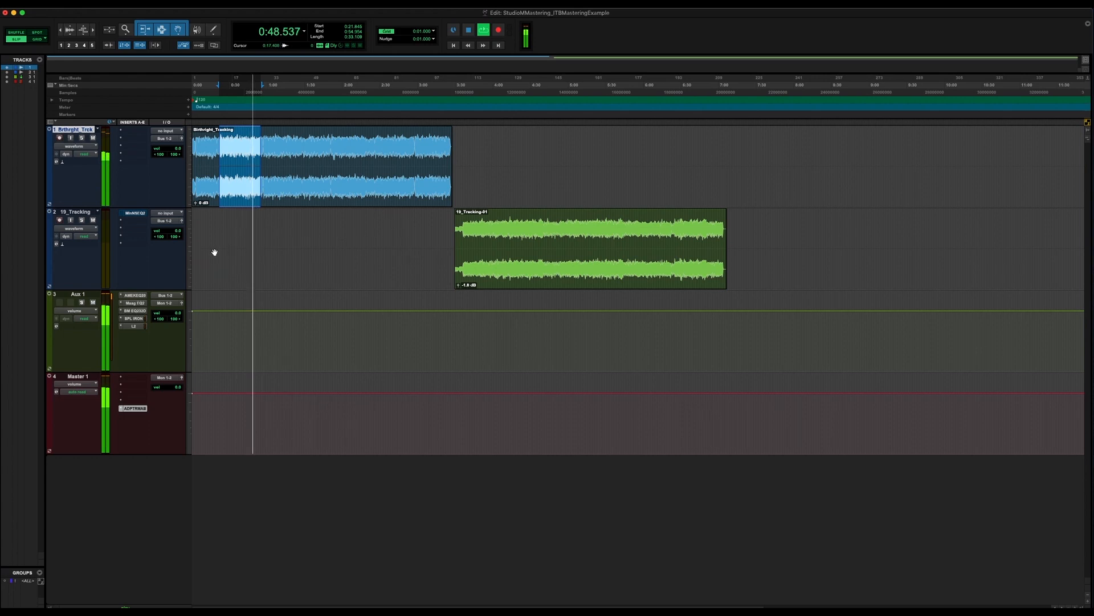
Stop the song, open the Millennia NSEQ-2 insert on the 19_Tracking track and place its window below the audio clips
{"action": "key", "text": "space"}
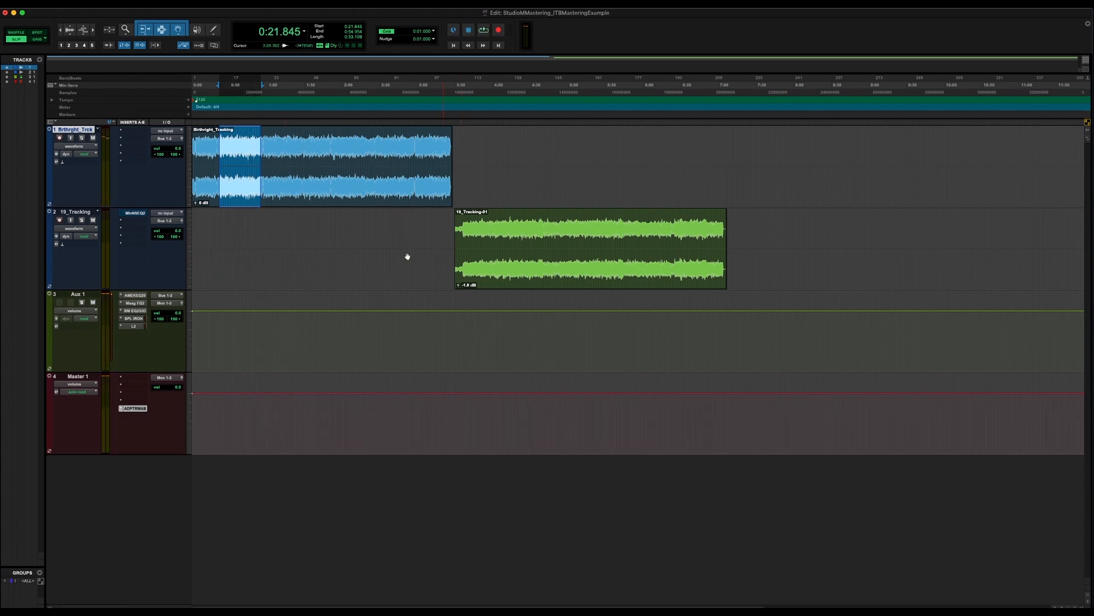
{"action": "left_click", "coordinate": [315, 195]}
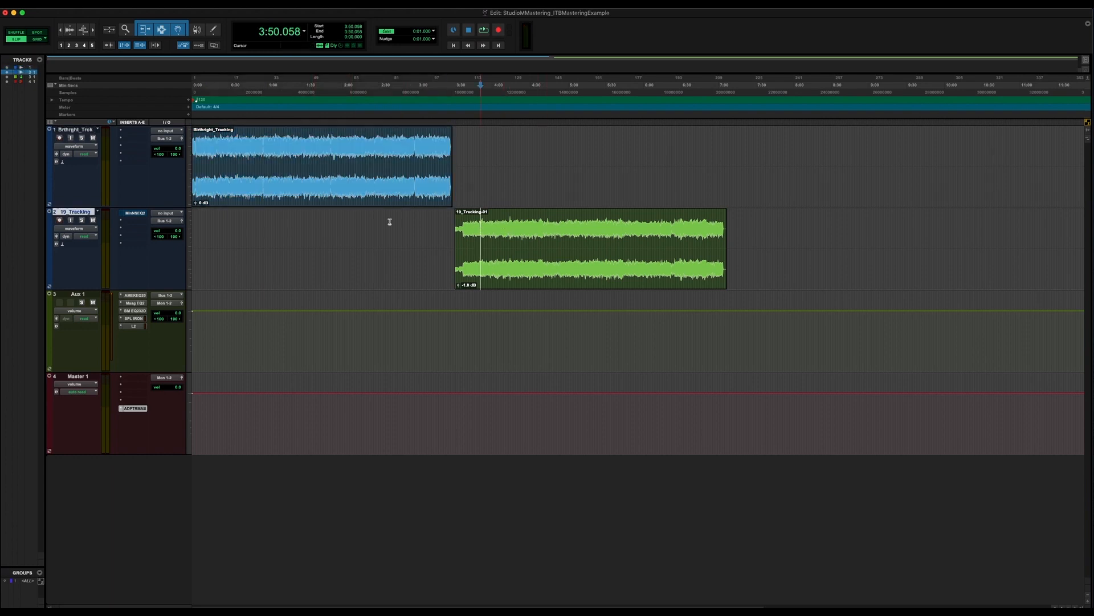
{"action": "left_click", "coordinate": [137, 214]}
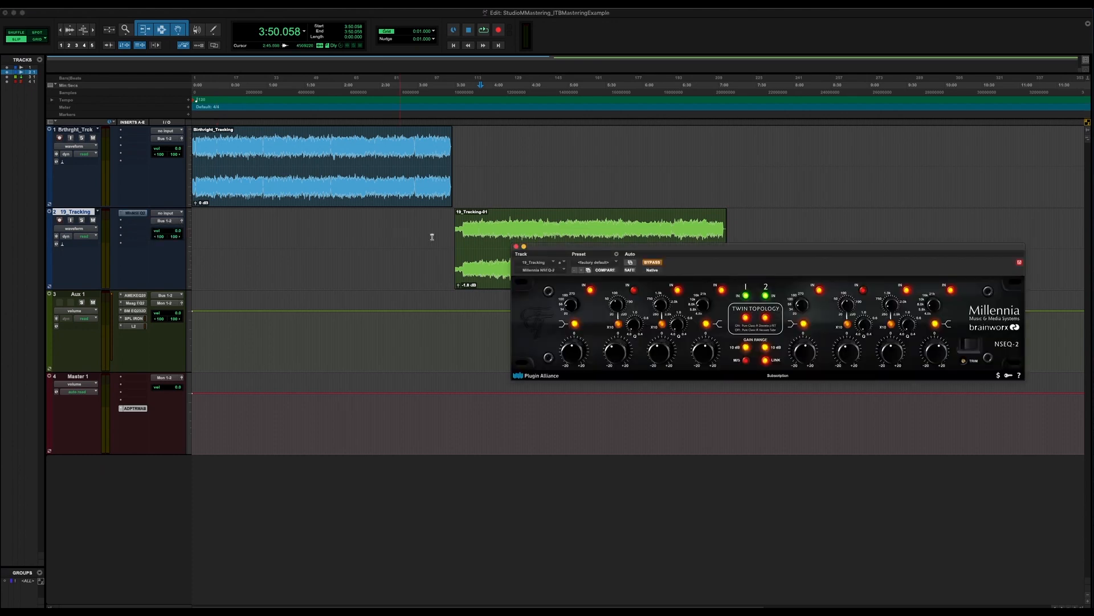
{"action": "left_click_drag", "start_coordinate": [620, 248], "coordinate": [325, 312]}
Compare the two songs by playing 19_Tracking from 4:07.125, Birthright from 1:33.525, and 19_Tracking from 5:17.440
{"action": "left_click", "coordinate": [501, 225]}
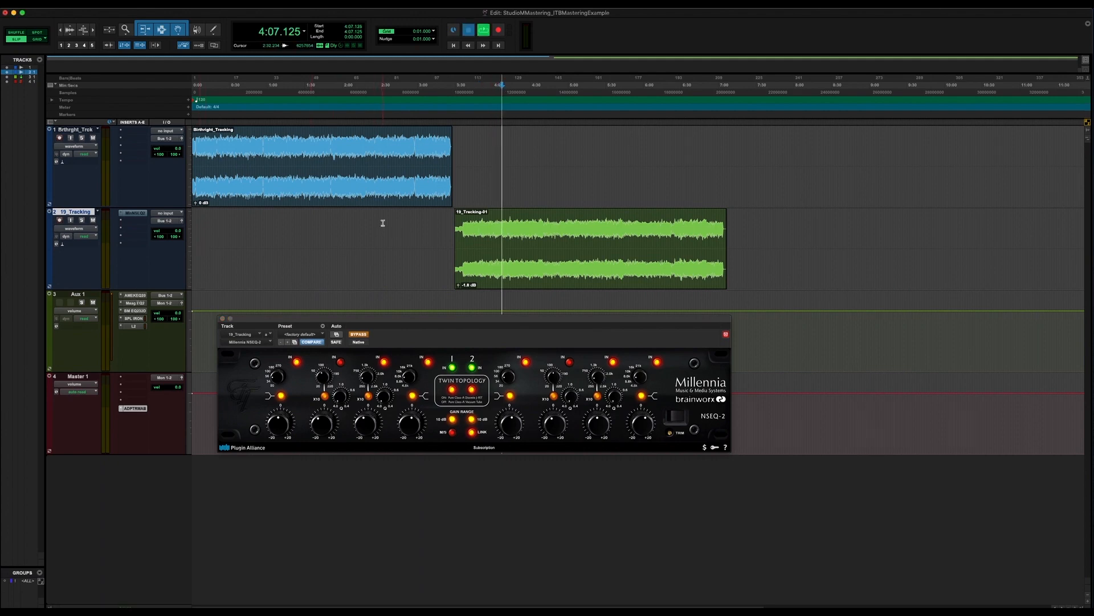
{"action": "key", "text": "space"}
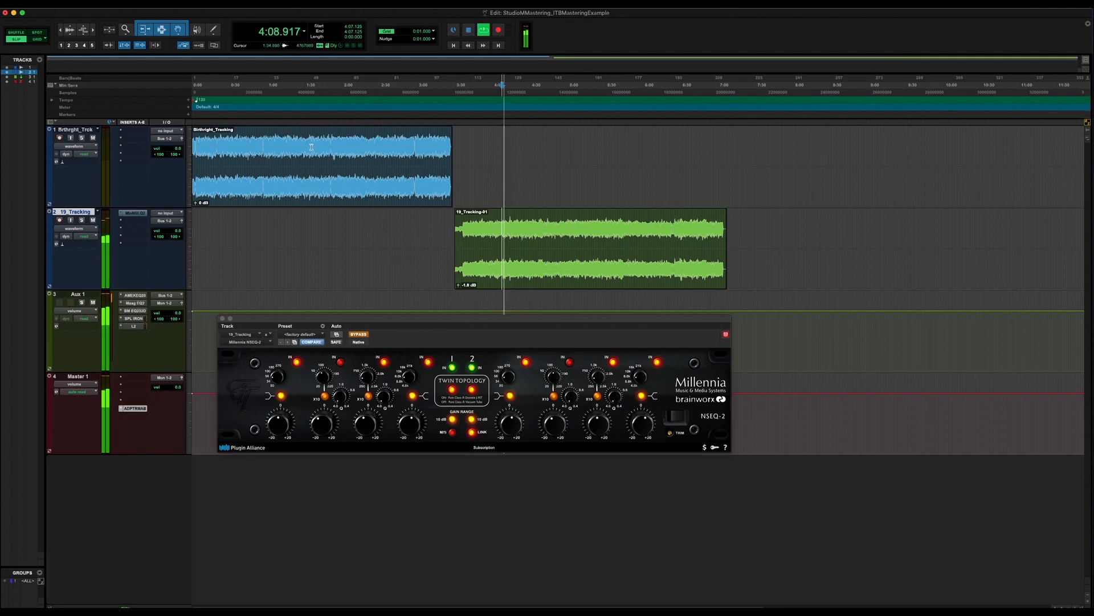
{"action": "left_click", "coordinate": [309, 147]}
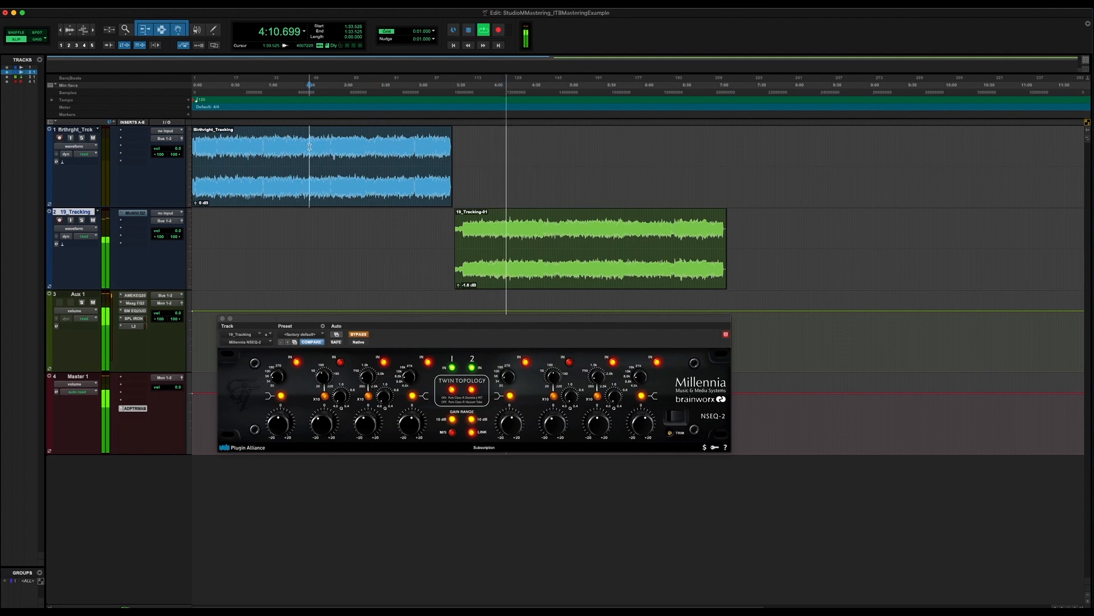
{"action": "key", "text": "space"}
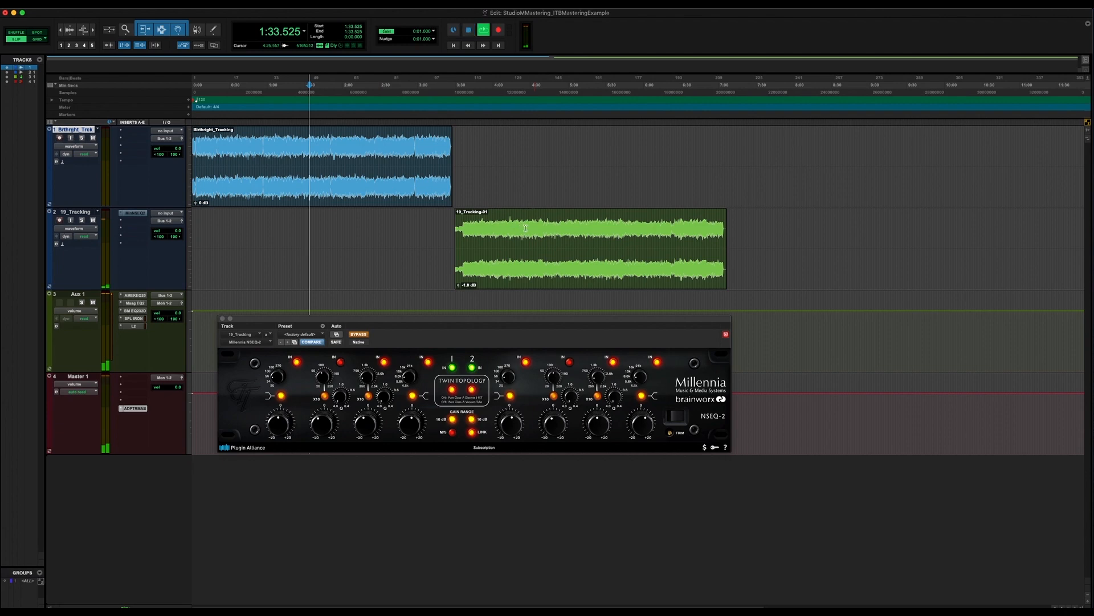
{"action": "left_click", "coordinate": [590, 232]}
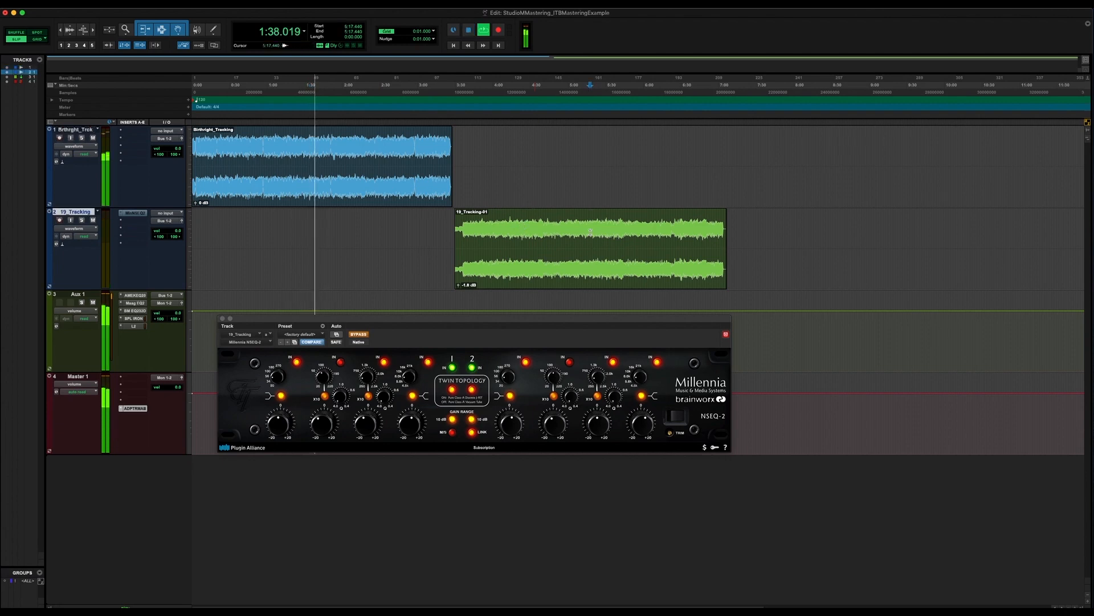
{"action": "key", "text": "space"}
{"action": "key", "text": "space"}
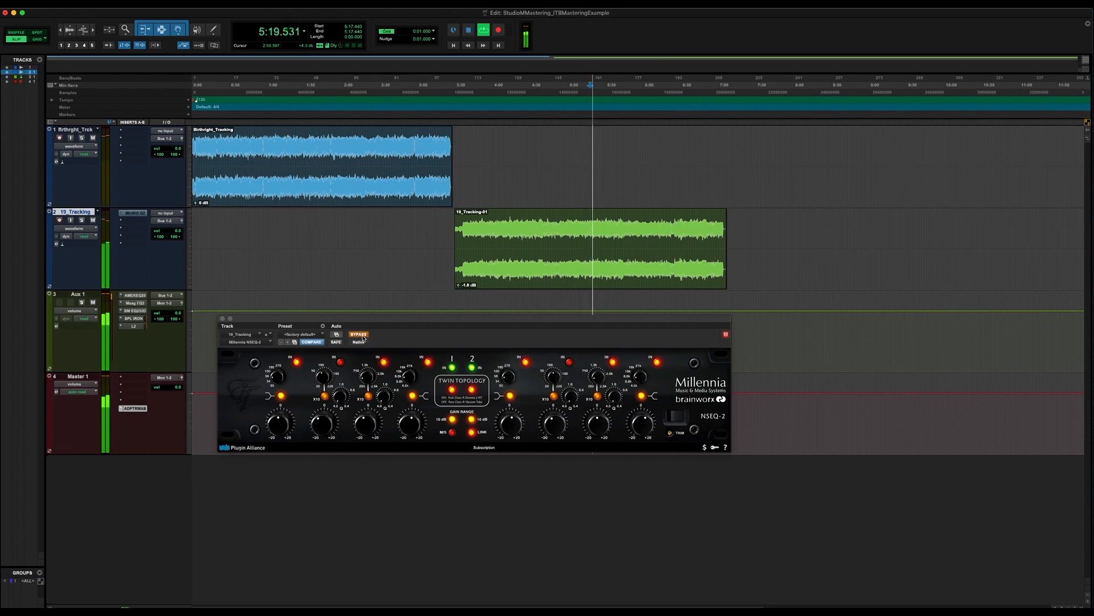
Take the Millennia NSEQ-2 on 19_Tracking out of bypass during playback, listen to the equalized sound and stop the song
{"action": "left_click", "coordinate": [376, 338]}
{"action": "key", "text": "ctrl+super+b"}
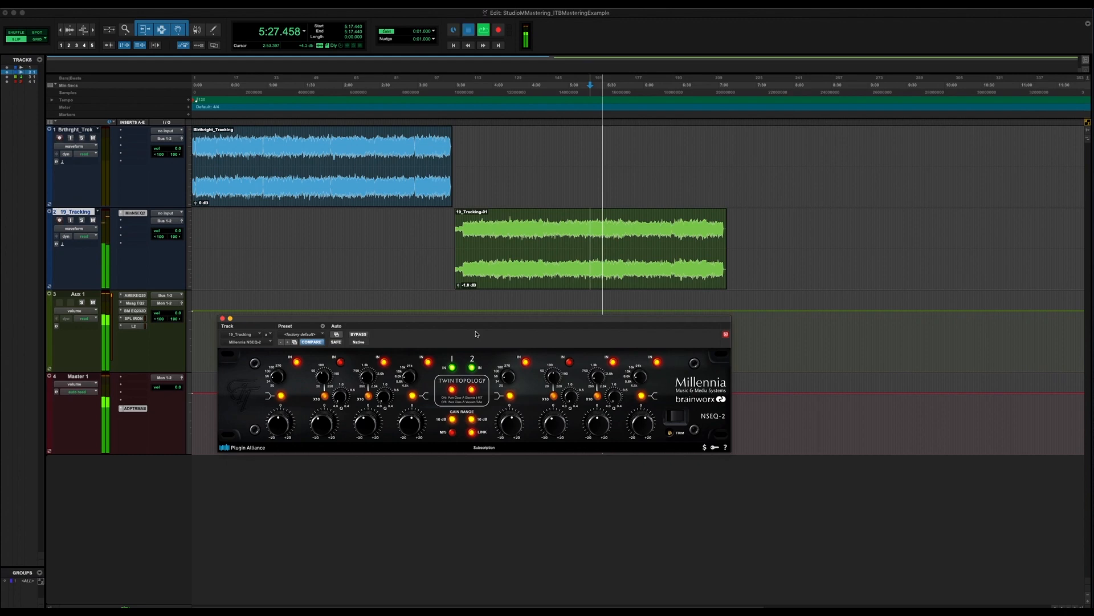
{"action": "key", "text": "space"}
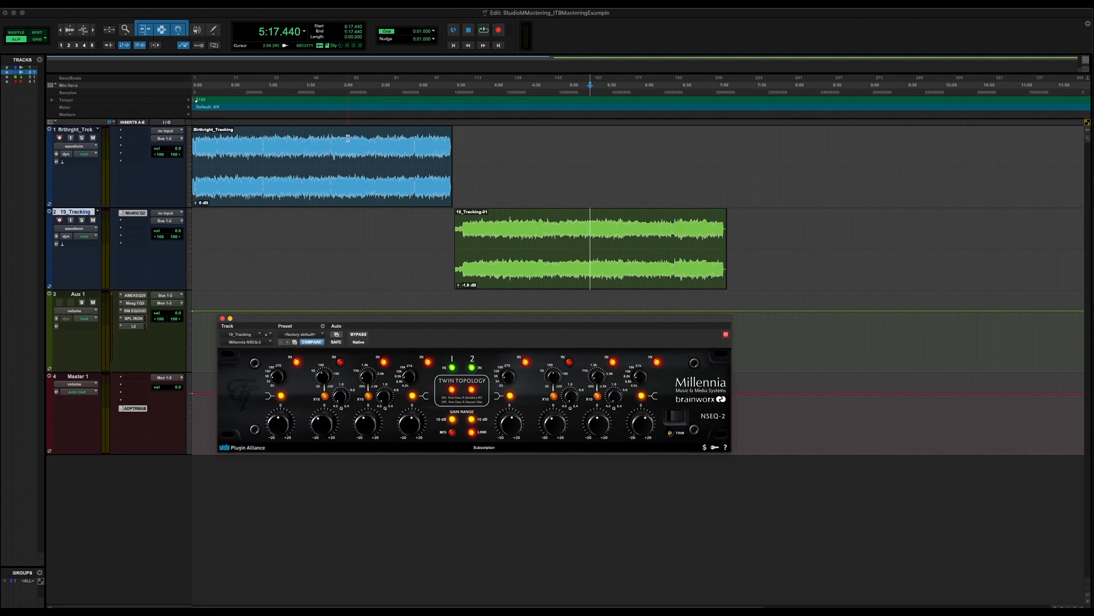
Play the equalized 19_Tracking from 5:02.080 and switch playback to Birthright from 1:55.029 to compare their tone
{"action": "left_click", "coordinate": [335, 150]}
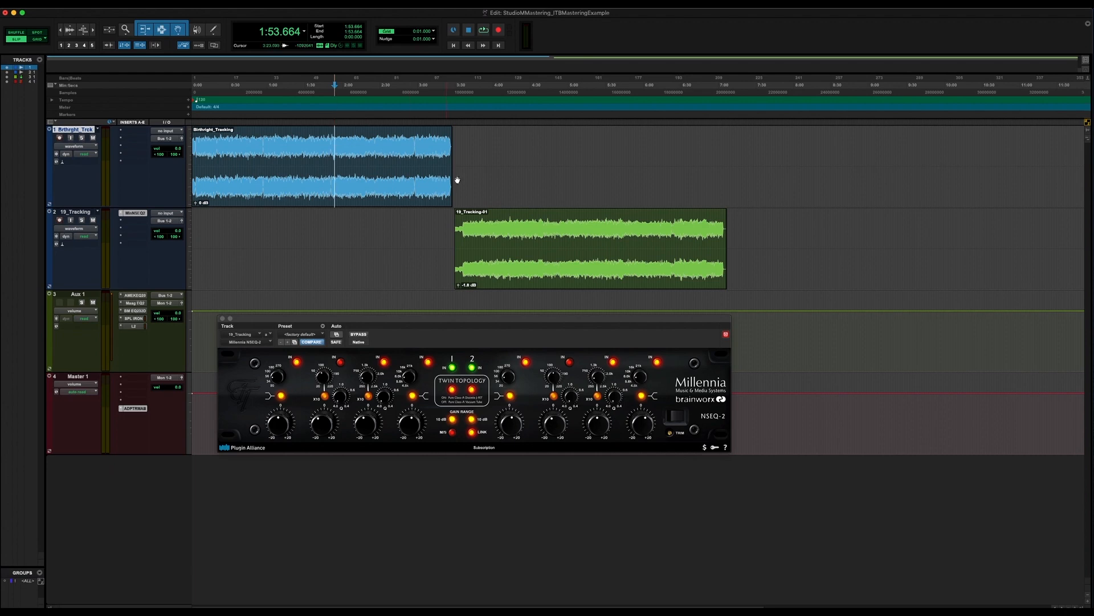
{"action": "left_click", "coordinate": [574, 230]}
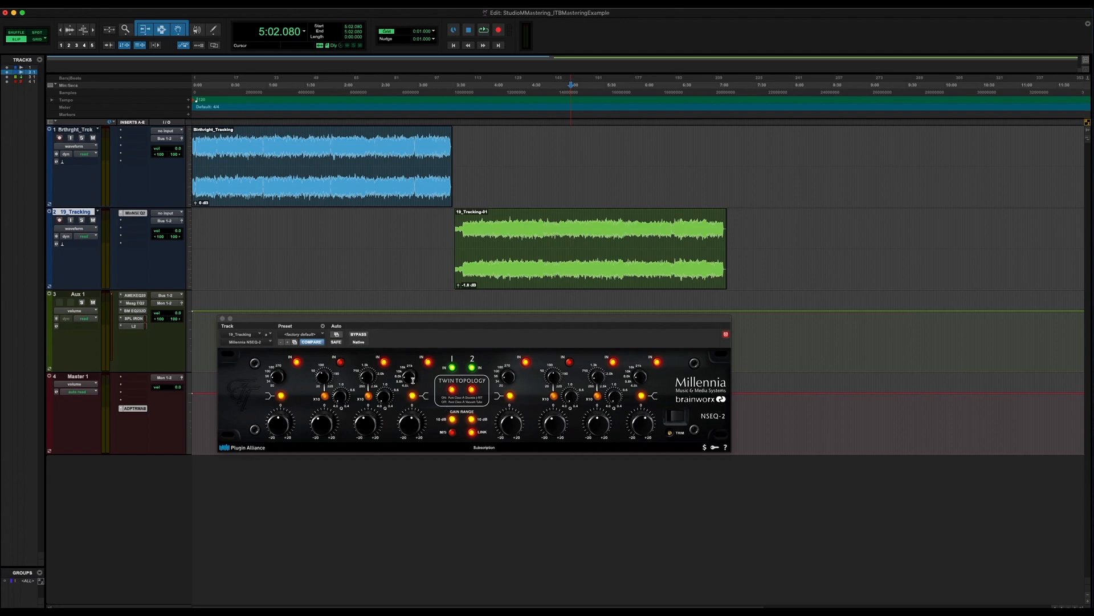
{"action": "left_click", "coordinate": [412, 422]}
{"action": "key", "text": "space"}
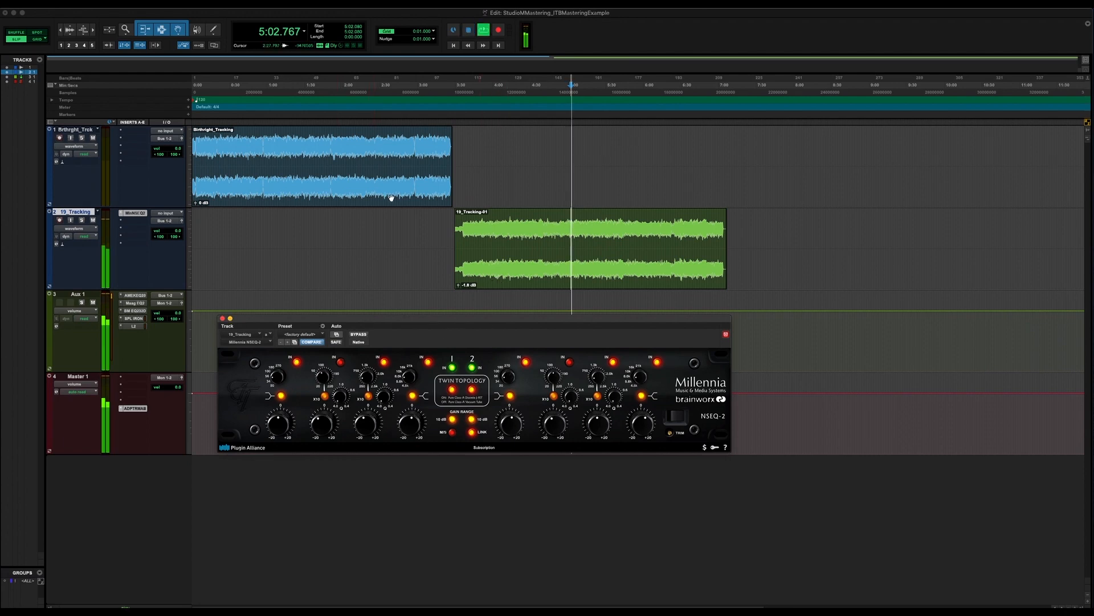
{"action": "left_click", "coordinate": [337, 145]}
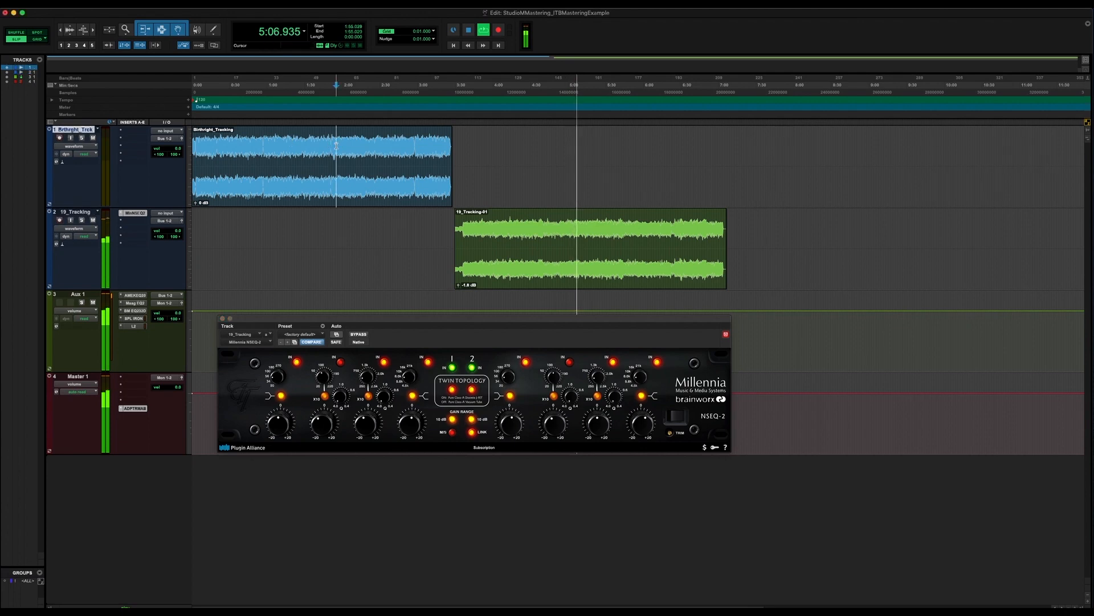
{"action": "key", "text": "space"}
{"action": "key", "text": "space"}
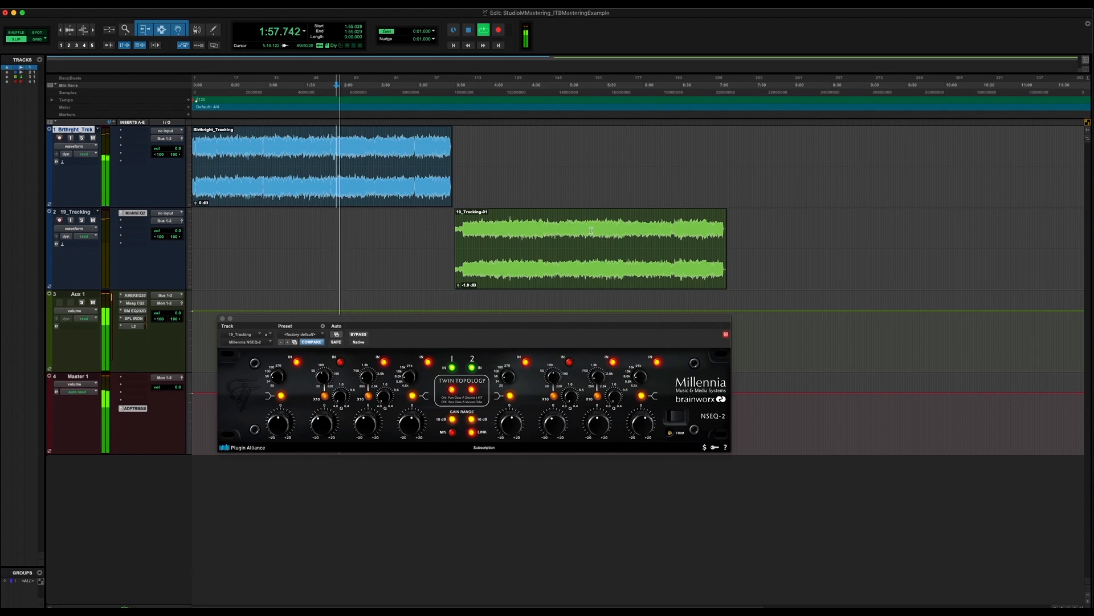
Switch playback to 19_Tracking from 5:18.757 and check its clip gain
{"action": "left_click", "coordinate": [590, 231]}
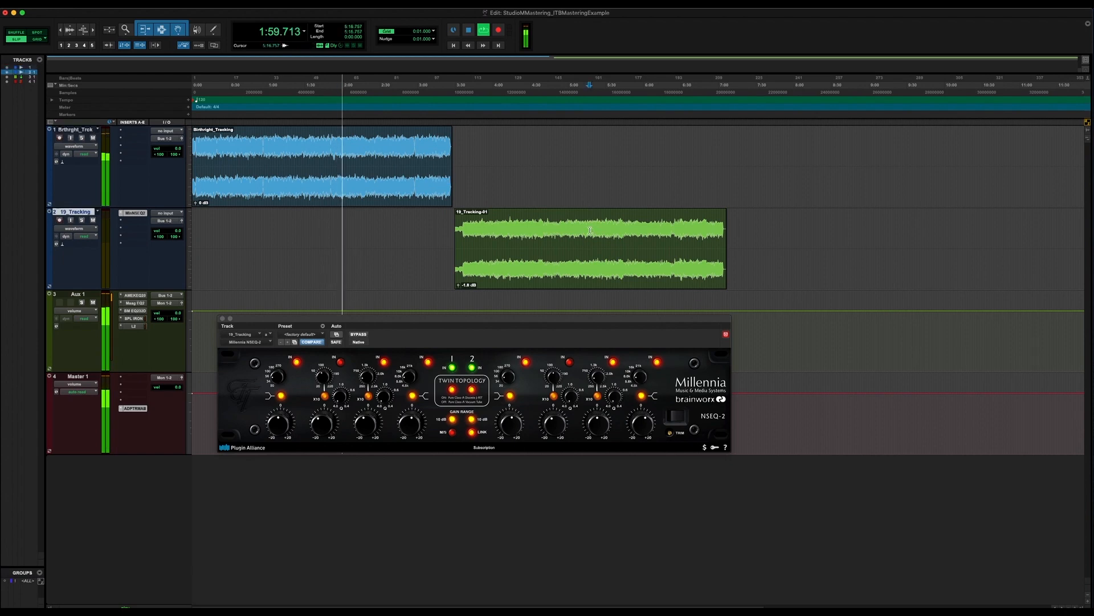
{"action": "key", "text": "space"}
{"action": "key", "text": "space"}
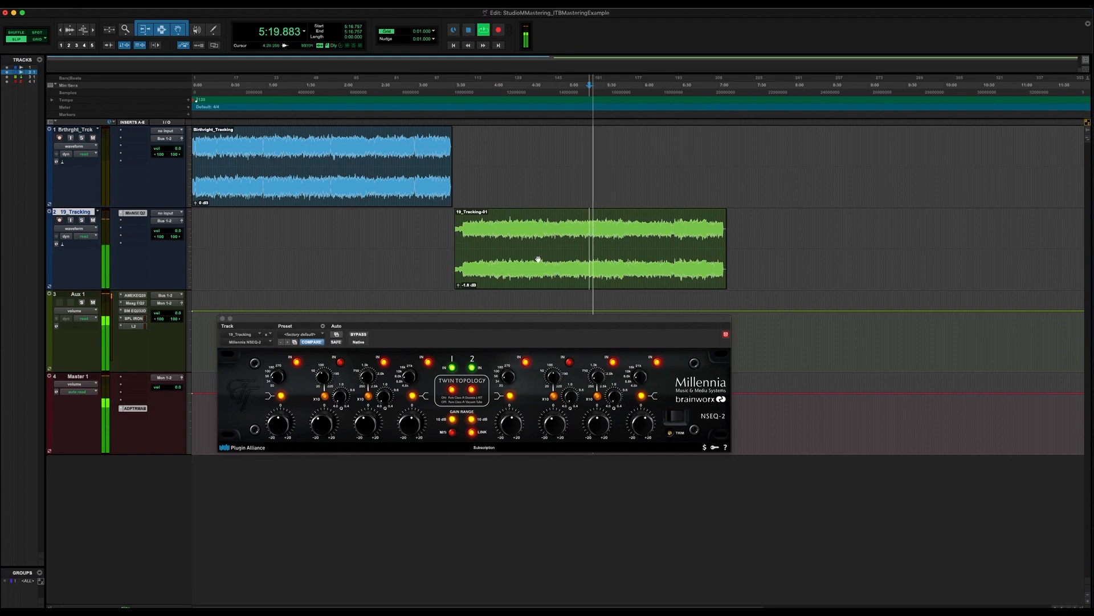
{"action": "left_click_drag", "start_coordinate": [459, 287], "coordinate": [460, 287]}
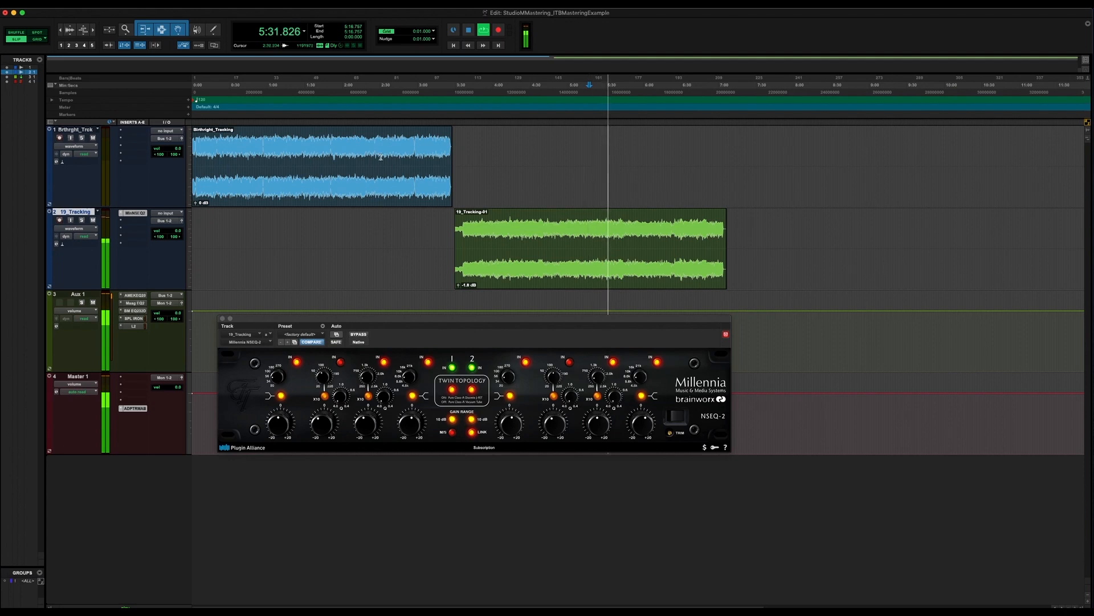
Compare the songs again by playing Birthright from 1:02.464 and 19_Tracking from 4:30.336
{"action": "left_click", "coordinate": [271, 146]}
{"action": "key", "text": "space"}
{"action": "key", "text": "space"}
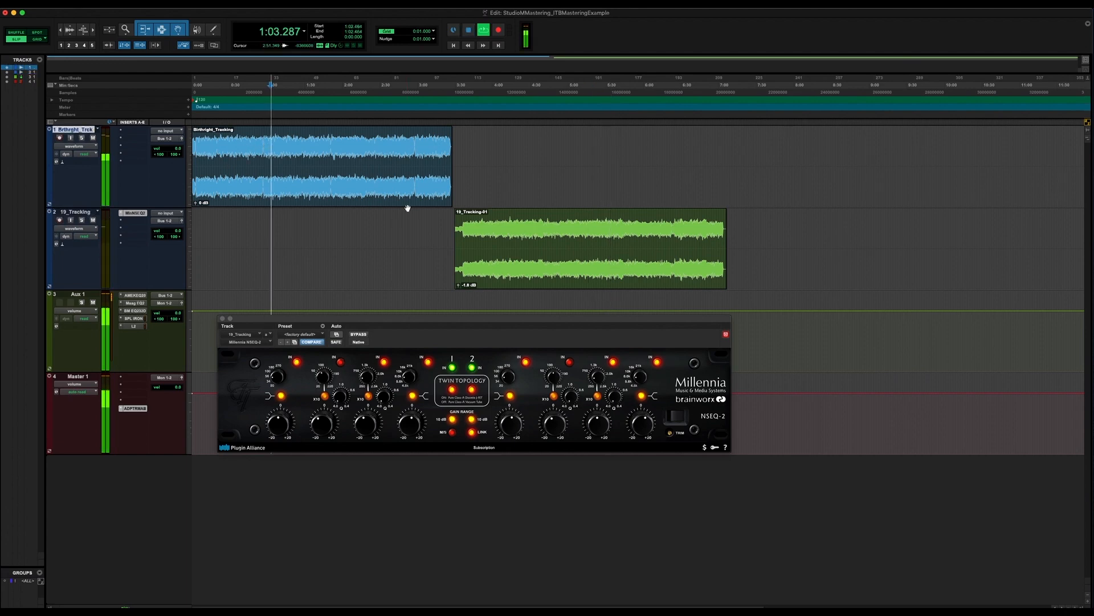
{"action": "left_click", "coordinate": [531, 229]}
{"action": "key", "text": "space"}
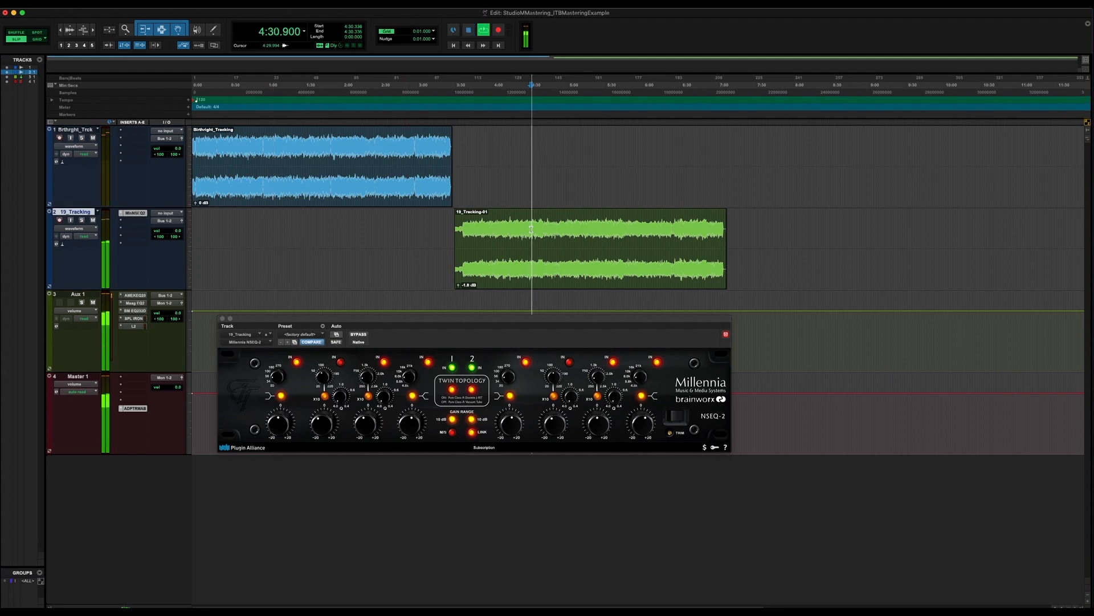
Stop playback and select the entire Birthright clip
{"action": "key", "text": "space"}
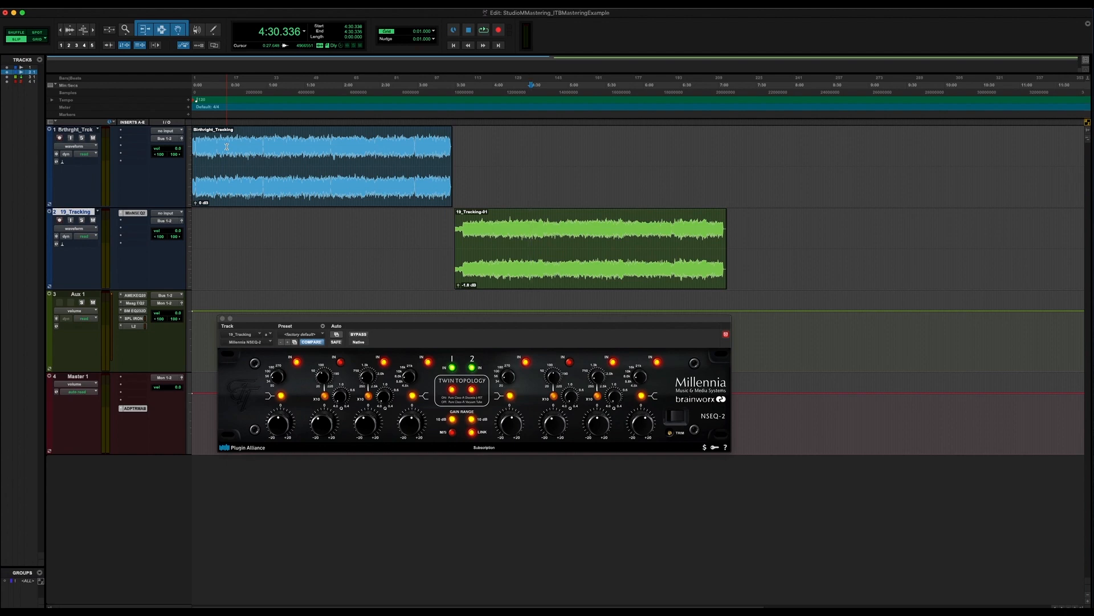
{"action": "left_click", "coordinate": [292, 197]}
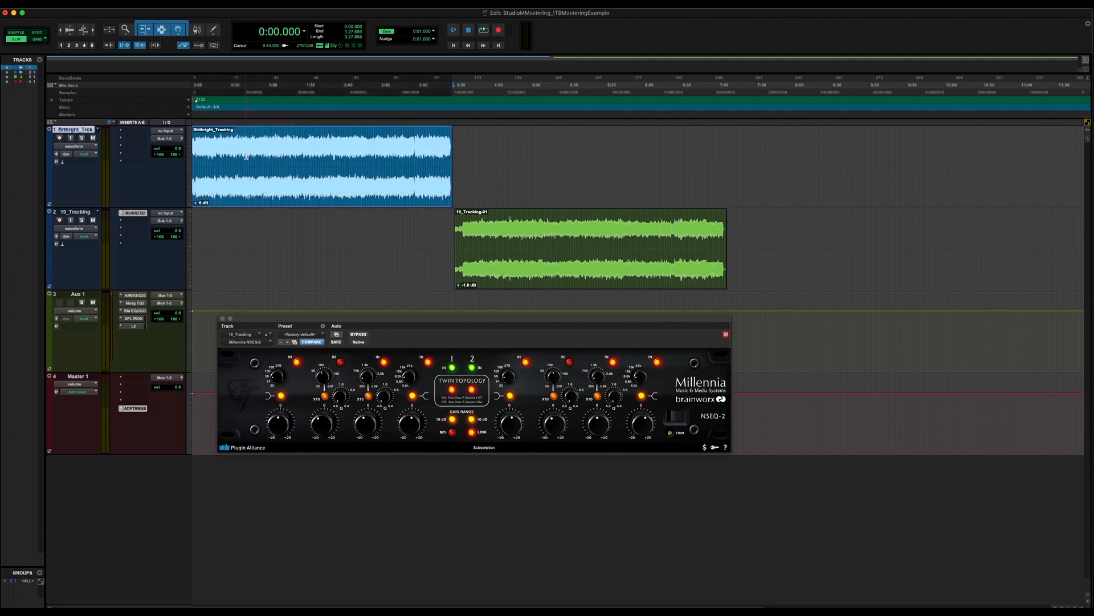